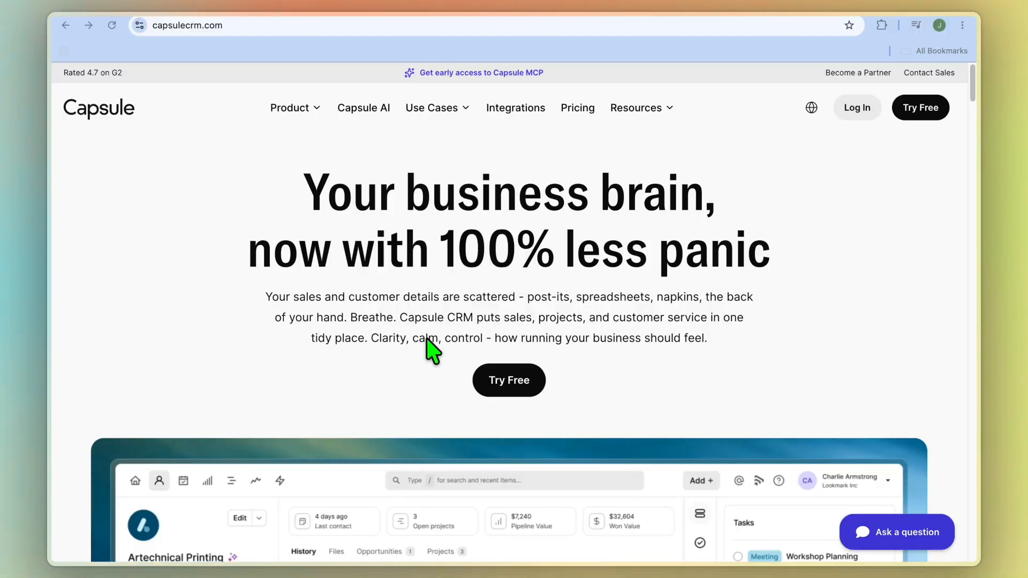
{"action": "scroll", "coordinate": [433, 351], "scroll_direction": "down", "scroll_amount": 1}
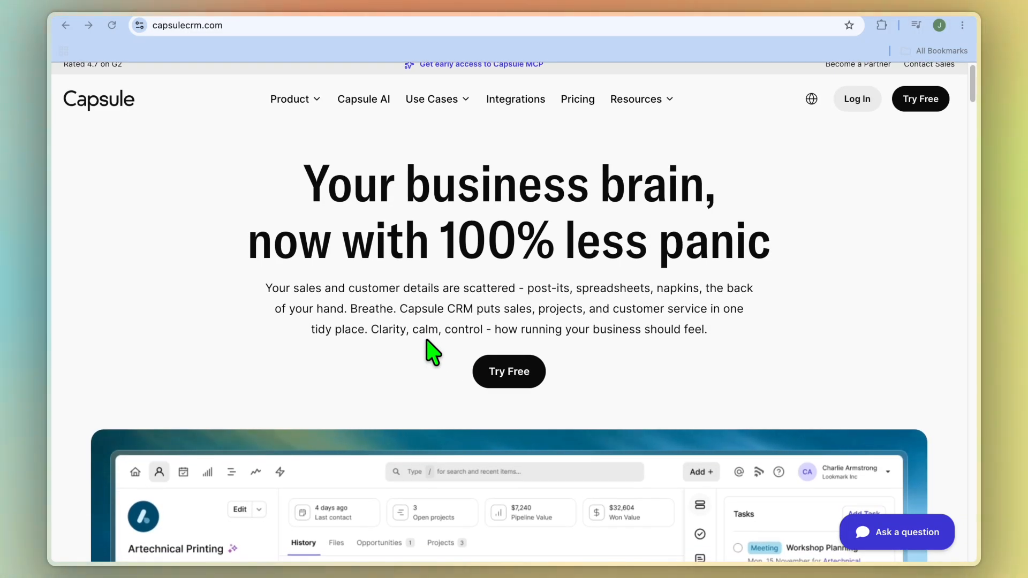
{"action": "scroll", "coordinate": [427, 341], "scroll_direction": "down", "scroll_amount": 2}
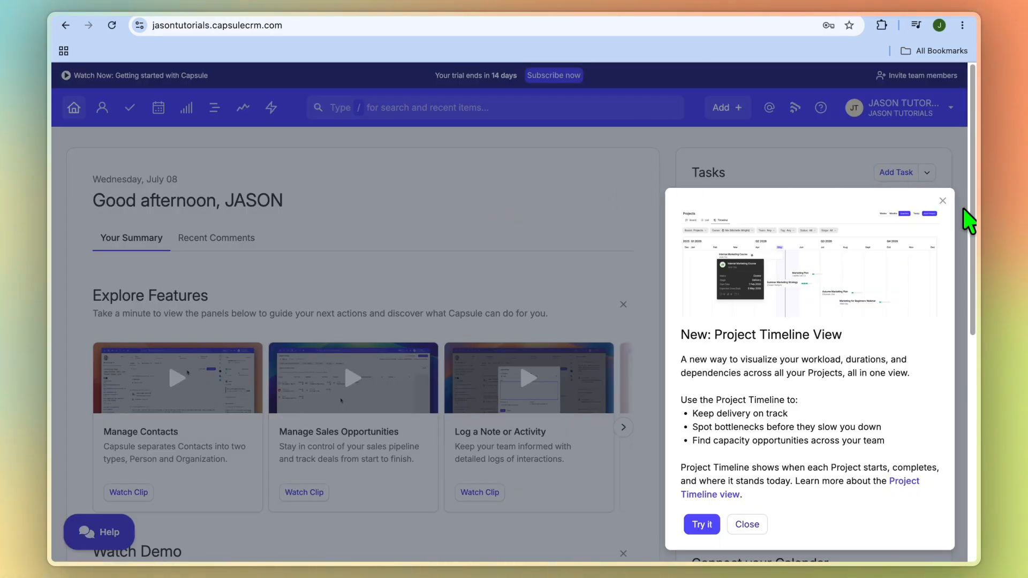
Step: Dismiss the Project Timeline announcement and open the People & Organizations contact list
{"action": "left_click", "coordinate": [942, 202]}
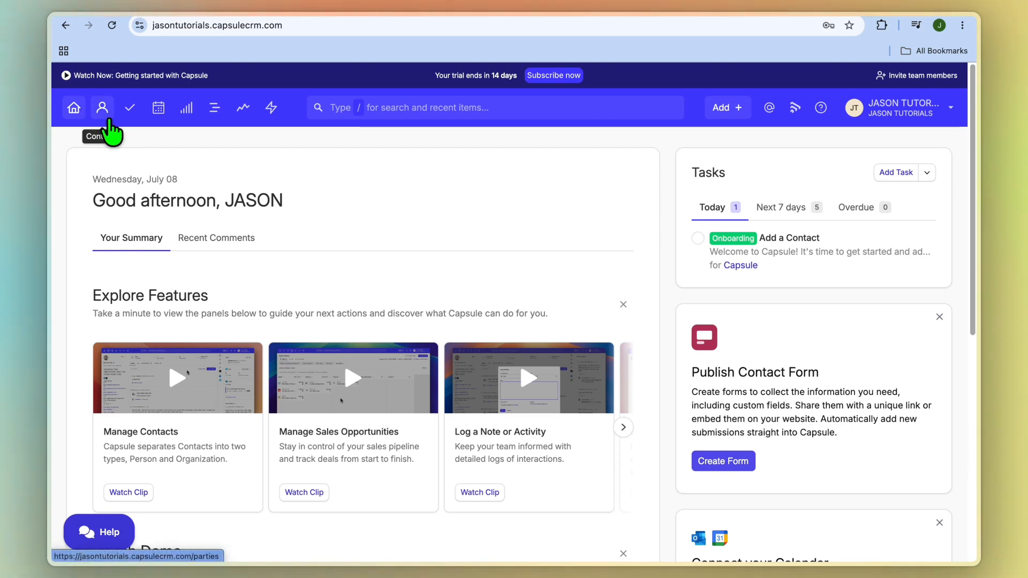
{"action": "left_click", "coordinate": [109, 122]}
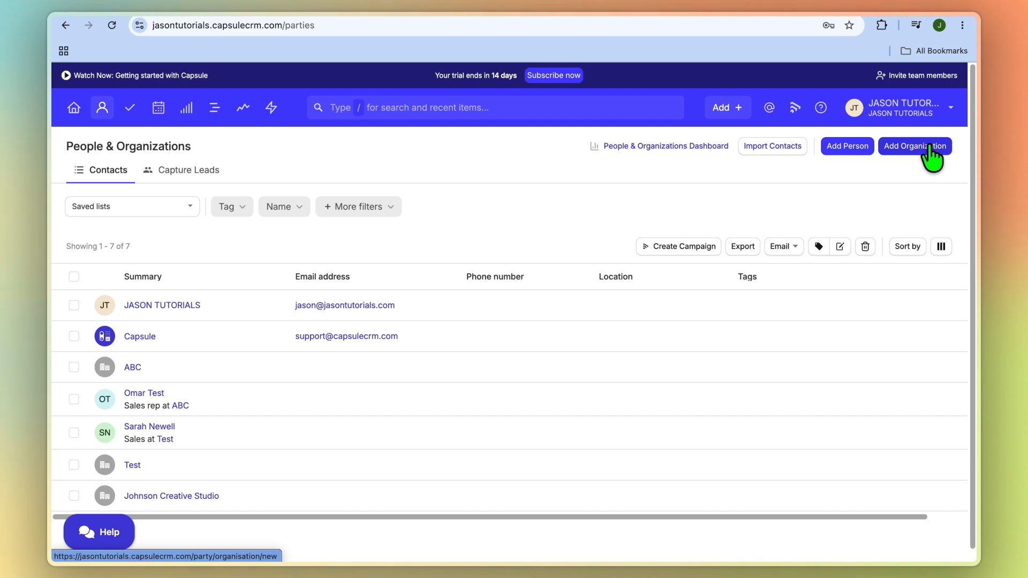
{"action": "left_click", "coordinate": [727, 107]}
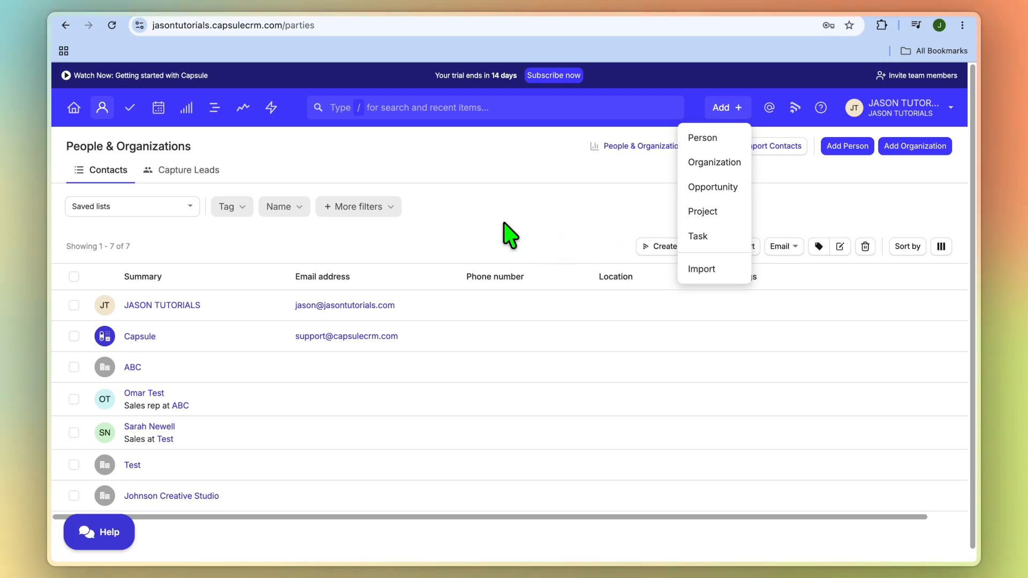
{"action": "left_click", "coordinate": [348, 162]}
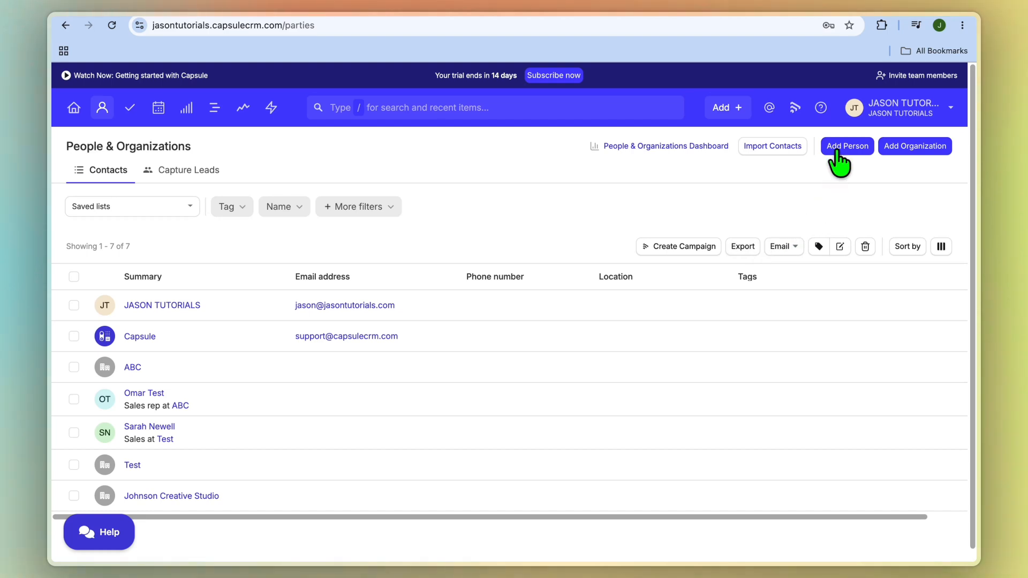
Step: Start a new person record titled Ms with the contact's first and last name, linked to the organization Johnson Creative Studio
{"action": "left_click", "coordinate": [840, 156]}
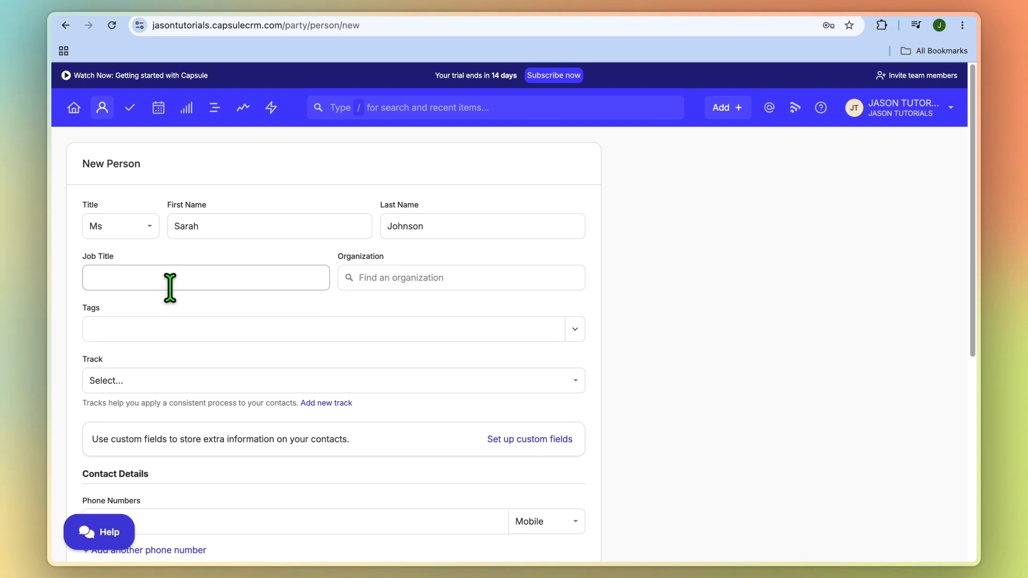
{"action": "left_click", "coordinate": [177, 286]}
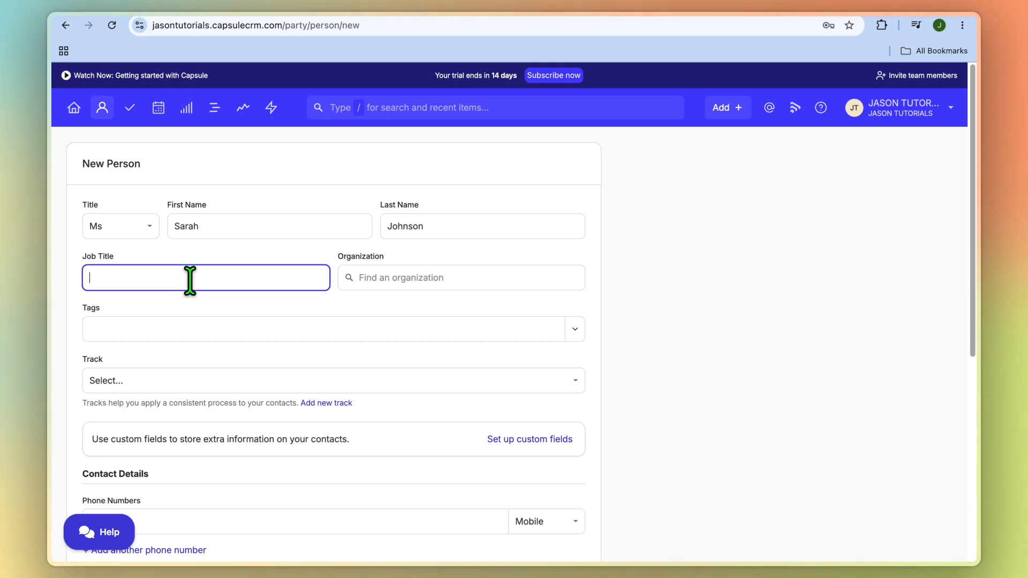
{"action": "left_click", "coordinate": [398, 273]}
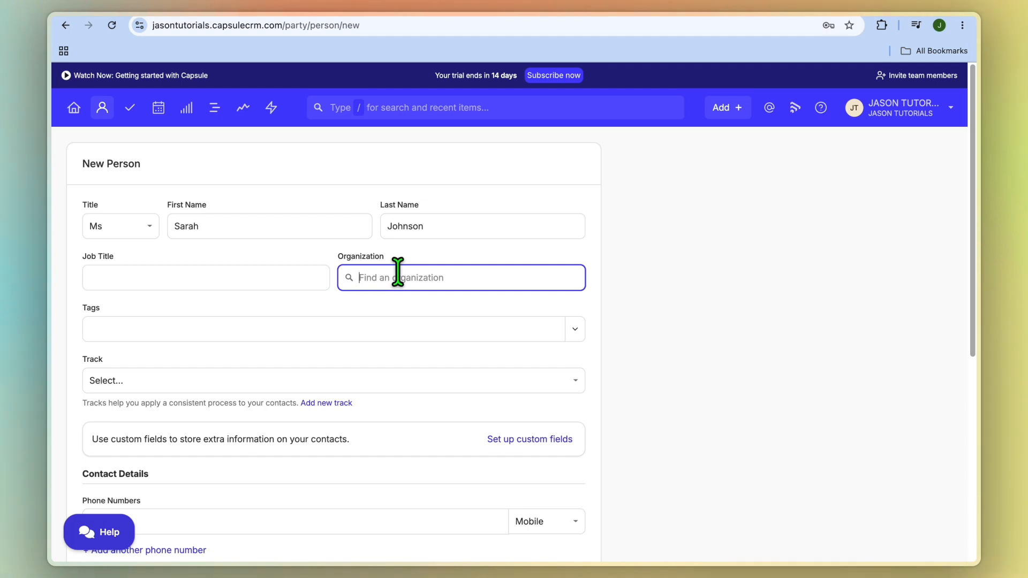
{"action": "type", "text": "j"}
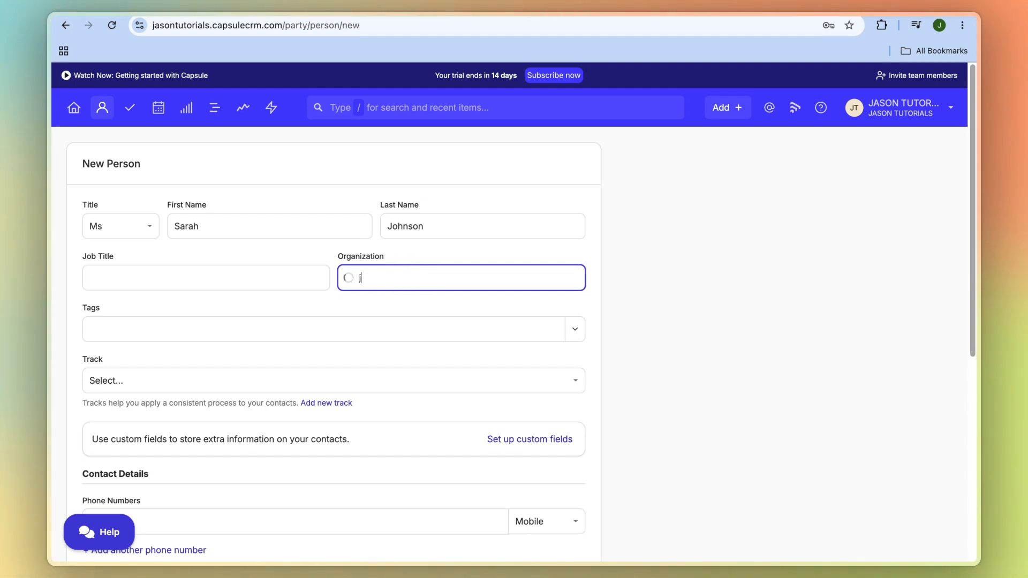
{"action": "left_click", "coordinate": [420, 301]}
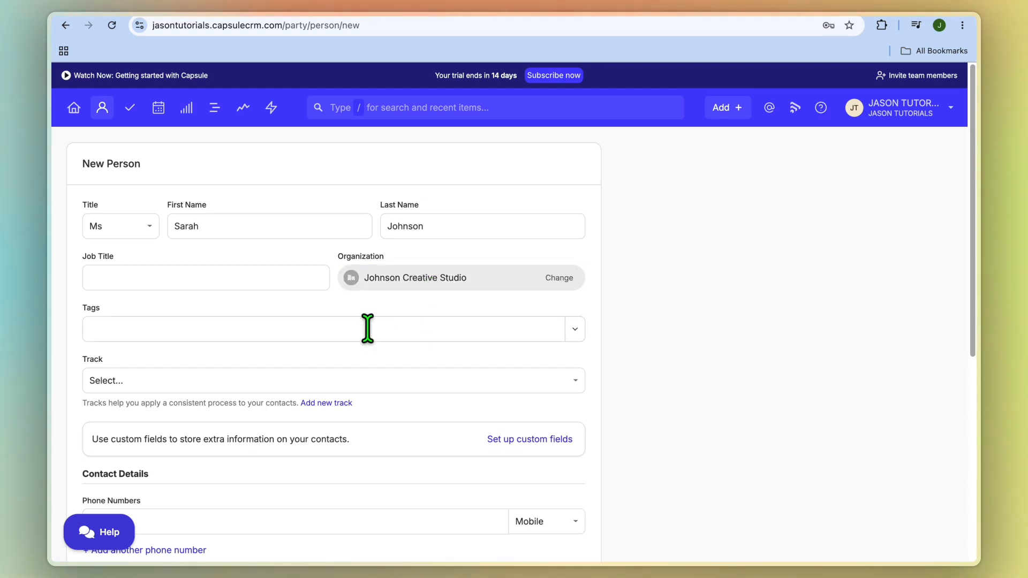
Step: Review the phone, email, website and address fields in the new person form
{"action": "scroll", "coordinate": [336, 361], "scroll_direction": "down", "scroll_amount": 3}
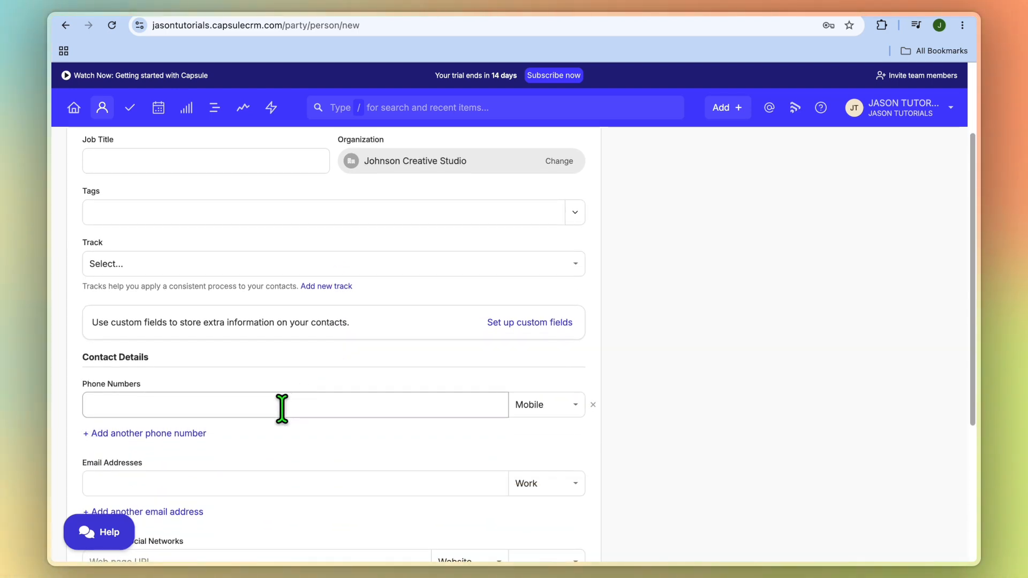
{"action": "left_click", "coordinate": [283, 406]}
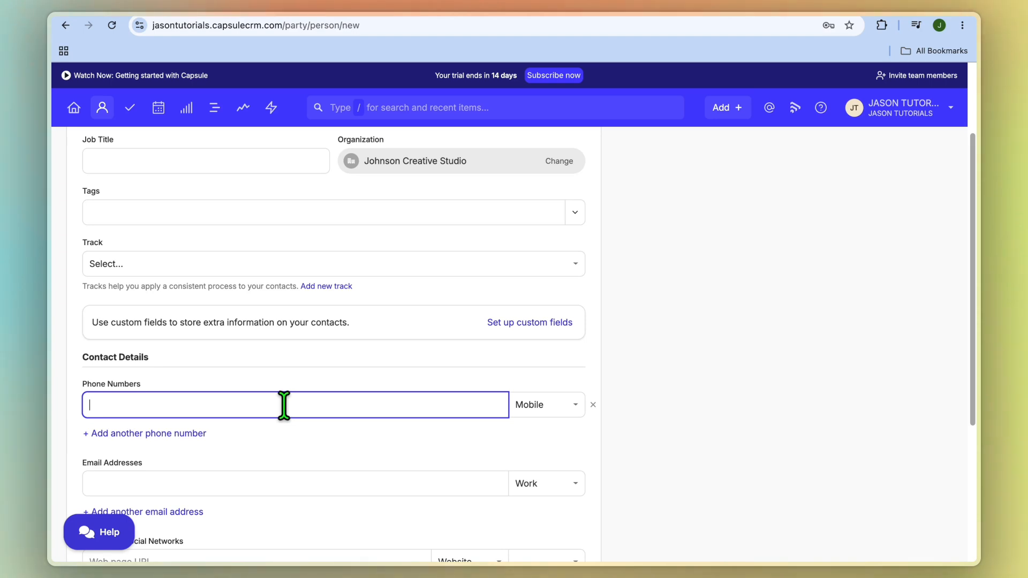
{"action": "scroll", "coordinate": [315, 408], "scroll_direction": "down", "scroll_amount": 1}
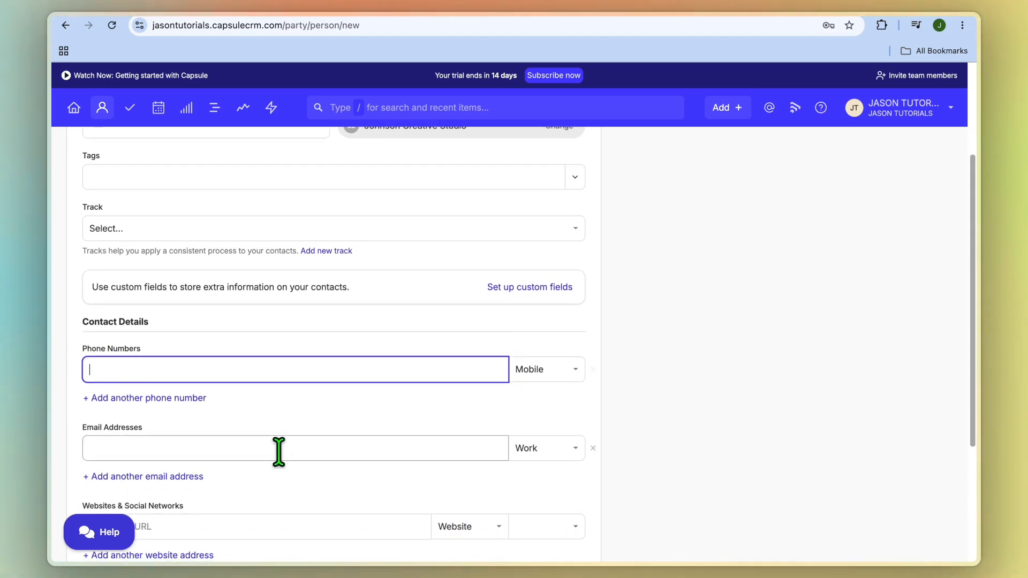
{"action": "scroll", "coordinate": [279, 449], "scroll_direction": "down", "scroll_amount": 2}
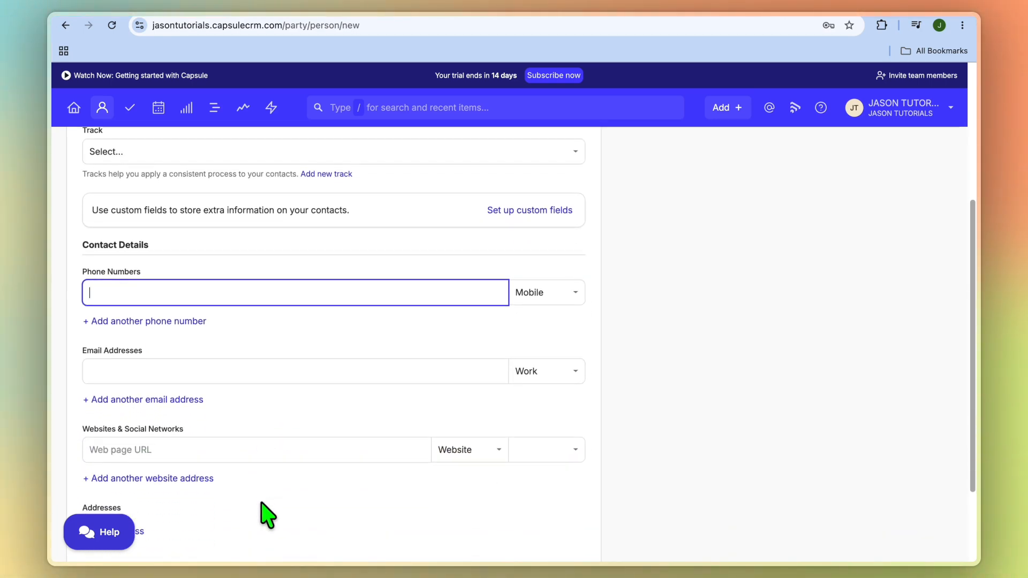
{"action": "scroll", "coordinate": [268, 515], "scroll_direction": "down", "scroll_amount": 3}
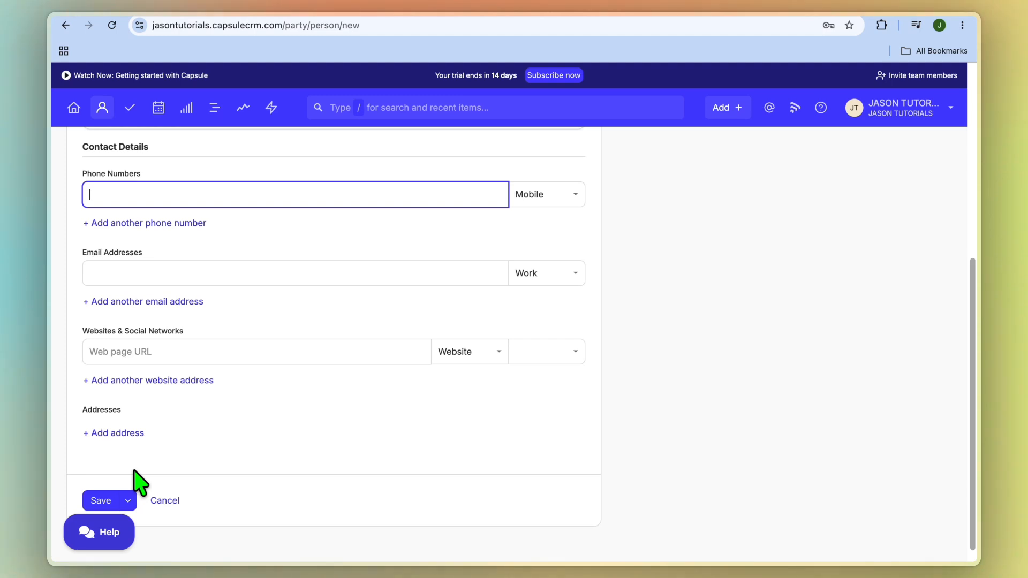
{"action": "scroll", "coordinate": [217, 439], "scroll_direction": "up", "scroll_amount": 6}
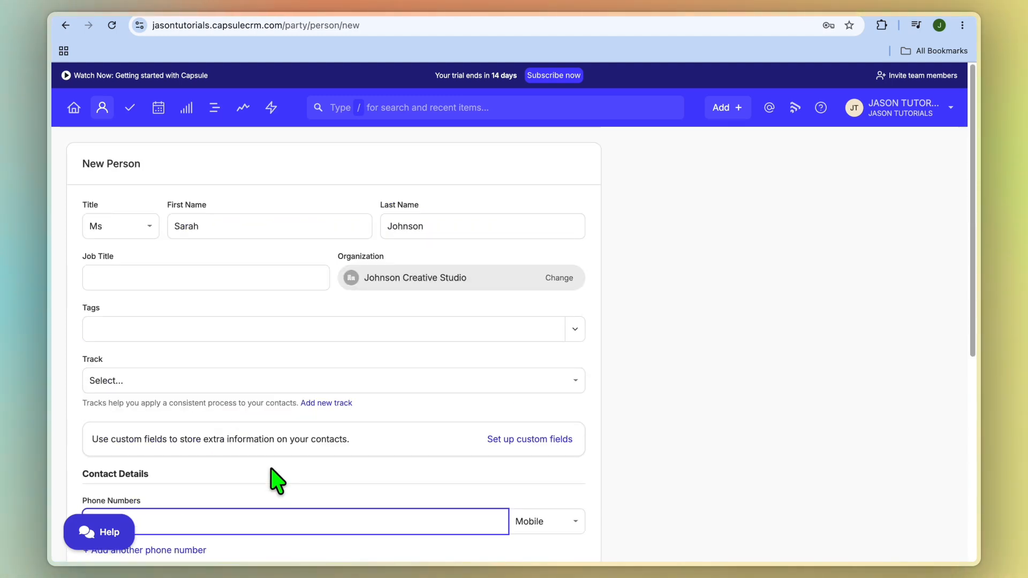
Step: Add the new tag "lead" to the person and save the contact
{"action": "left_click", "coordinate": [197, 329]}
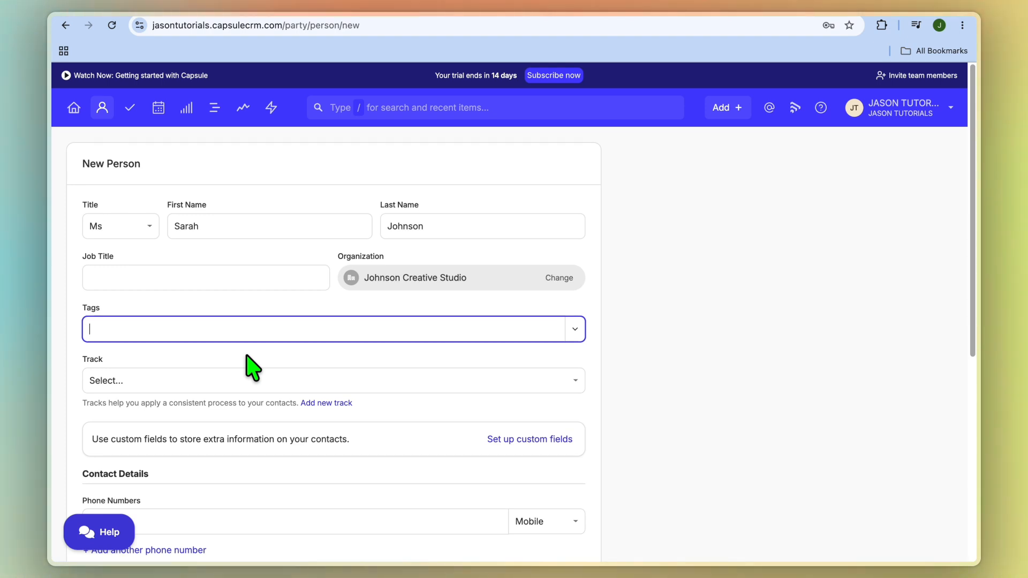
{"action": "type", "text": "I"}
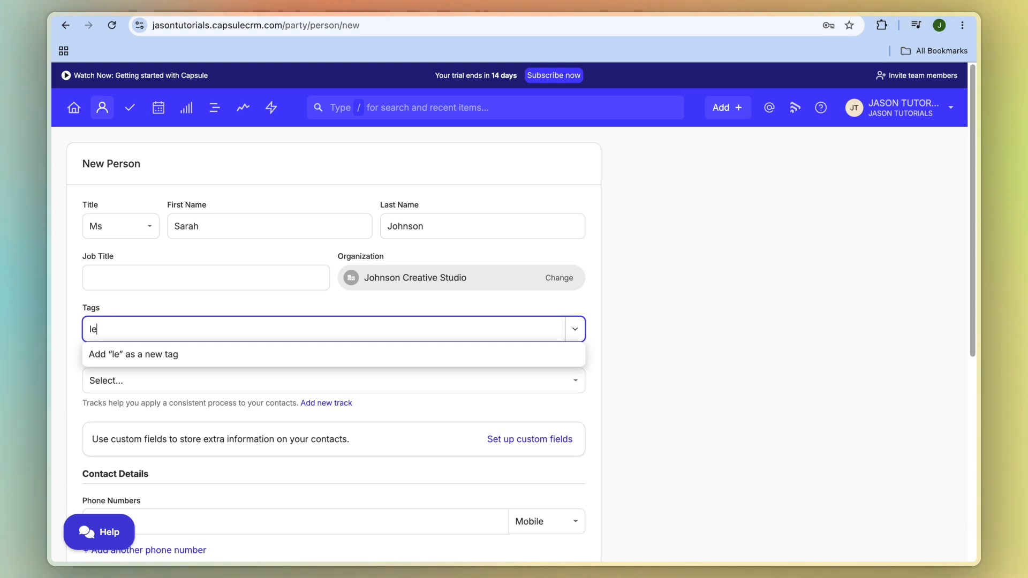
{"action": "left_click", "coordinate": [263, 362]}
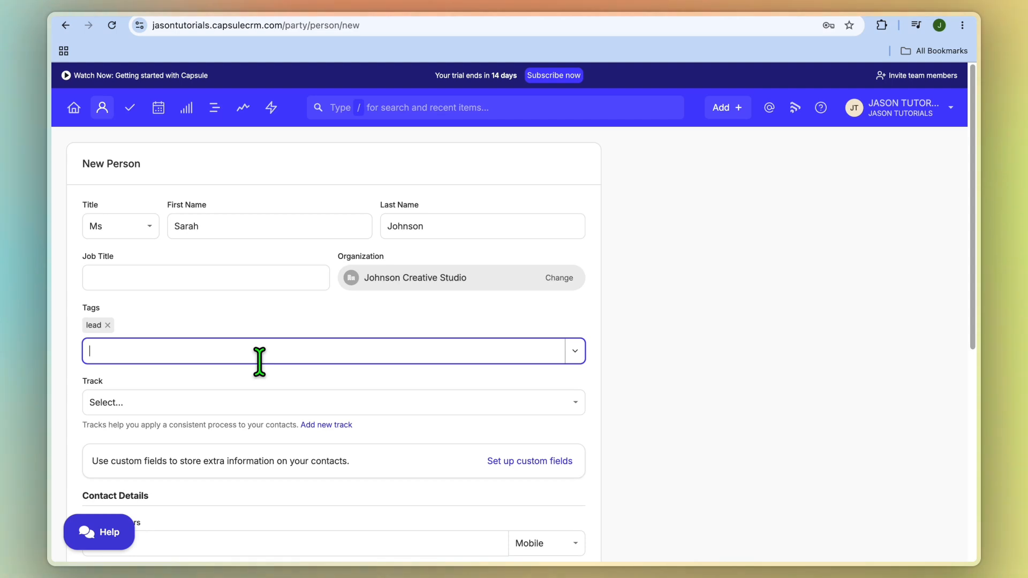
{"action": "scroll", "coordinate": [259, 362], "scroll_direction": "down", "scroll_amount": 7}
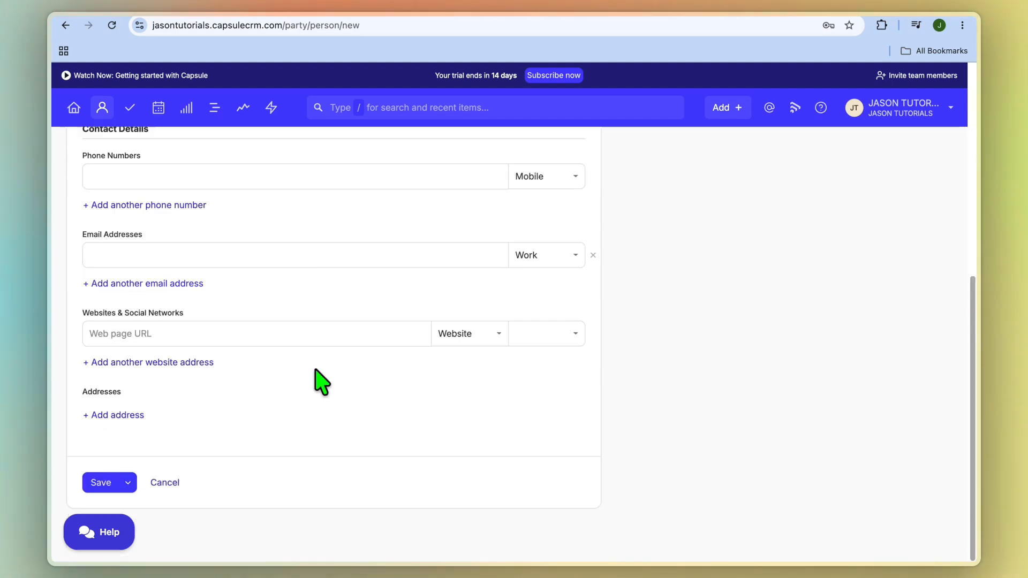
{"action": "left_click", "coordinate": [107, 489]}
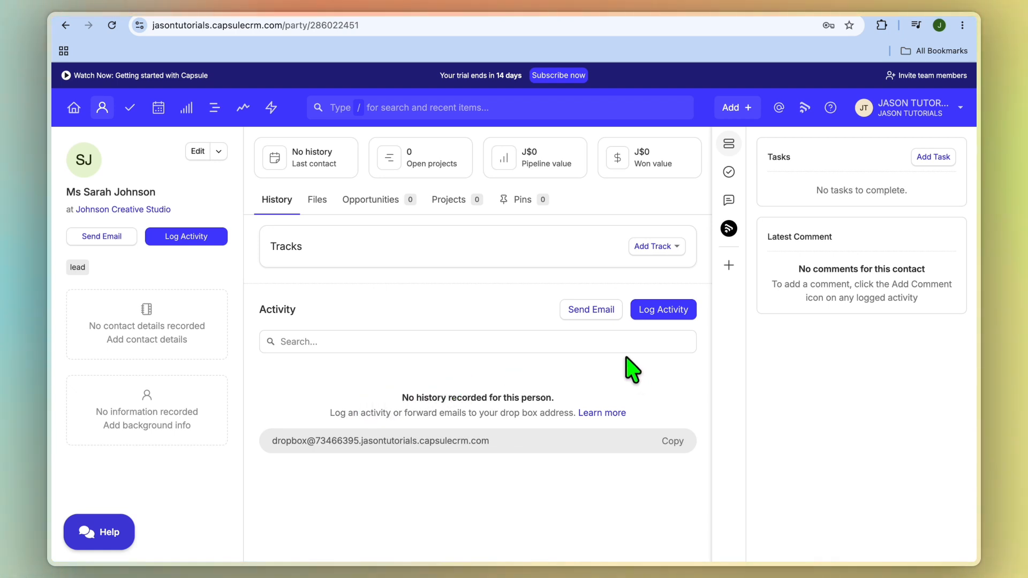
Step: View the activity logging form for the new contact and close it without saving
{"action": "left_click", "coordinate": [664, 316]}
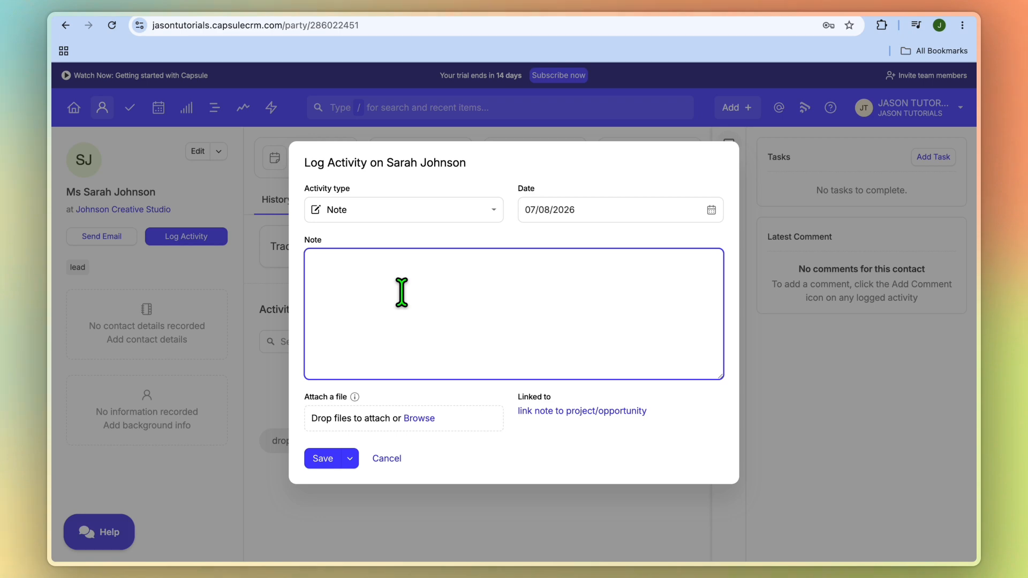
{"action": "key", "text": "Escape"}
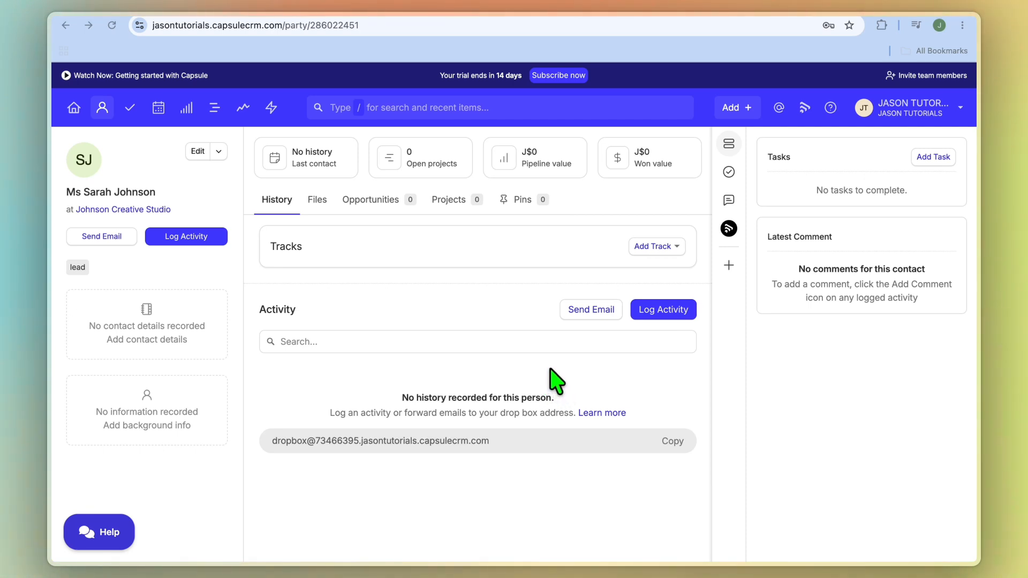
Step: Start a new task for the contact and set its due date to 07/16/2026
{"action": "left_click", "coordinate": [922, 163]}
{"action": "left_click", "coordinate": [922, 159]}
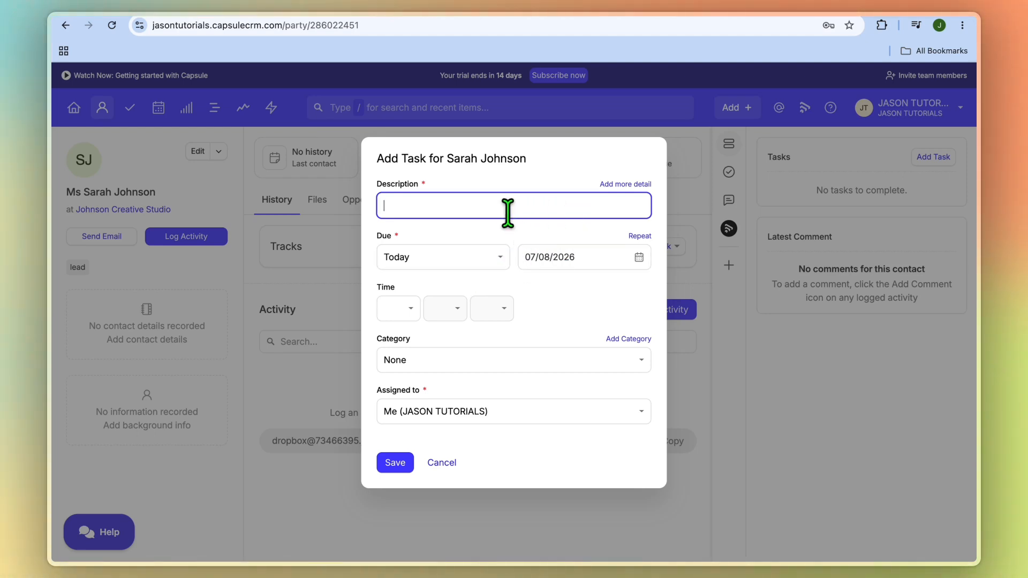
{"action": "left_click", "coordinate": [507, 271]}
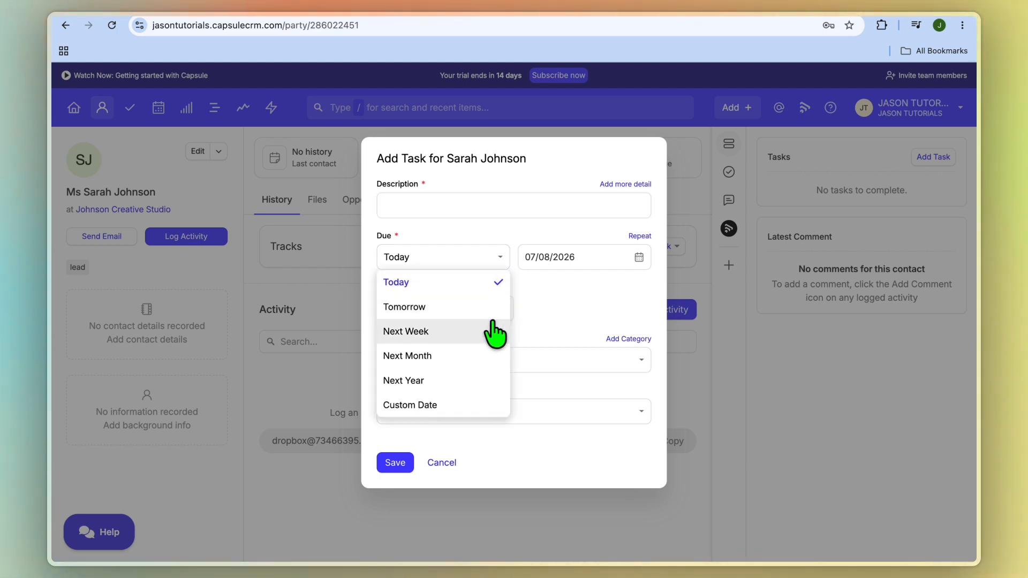
{"action": "left_click", "coordinate": [455, 334]}
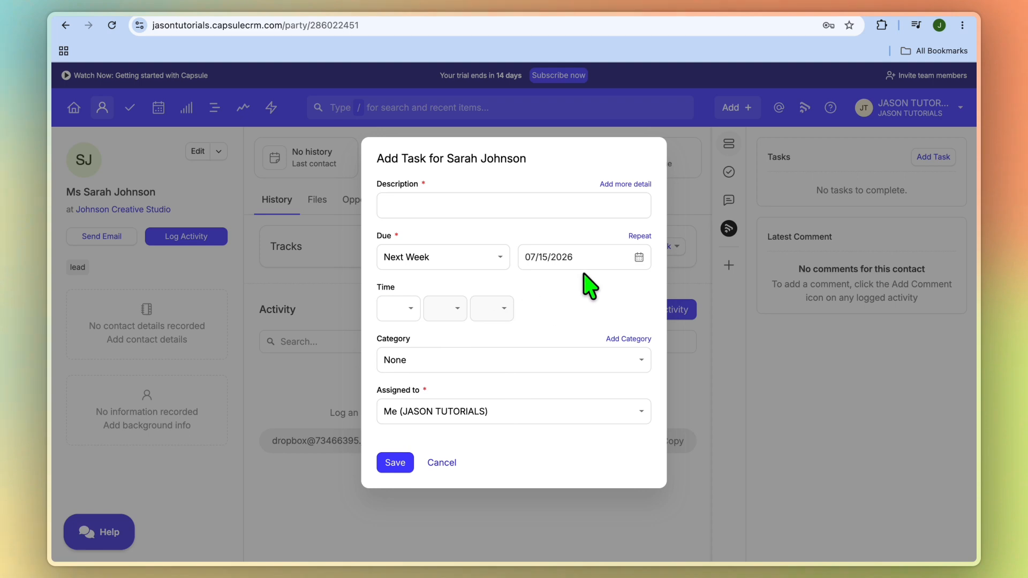
{"action": "left_click", "coordinate": [645, 259]}
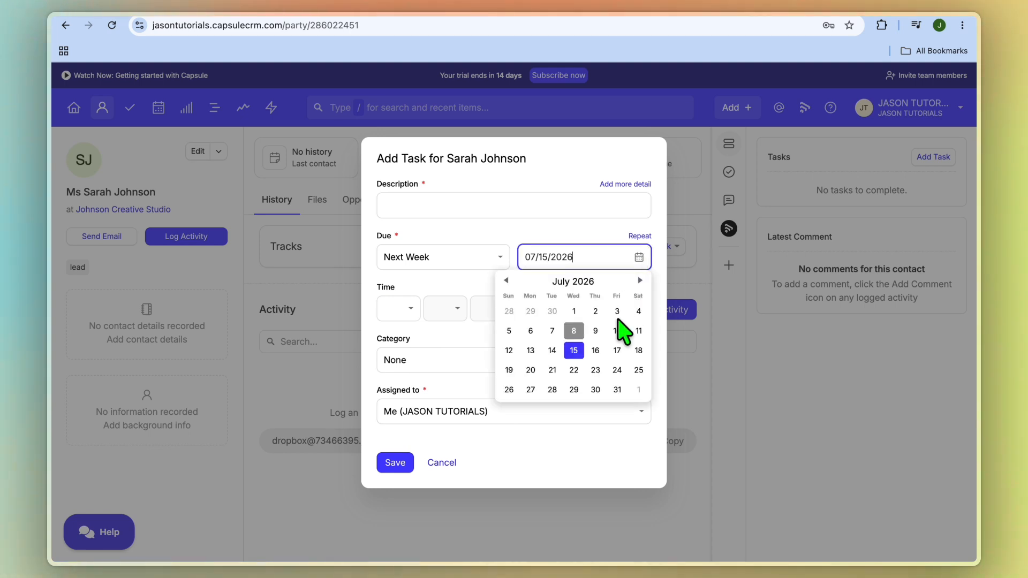
{"action": "left_click", "coordinate": [595, 352]}
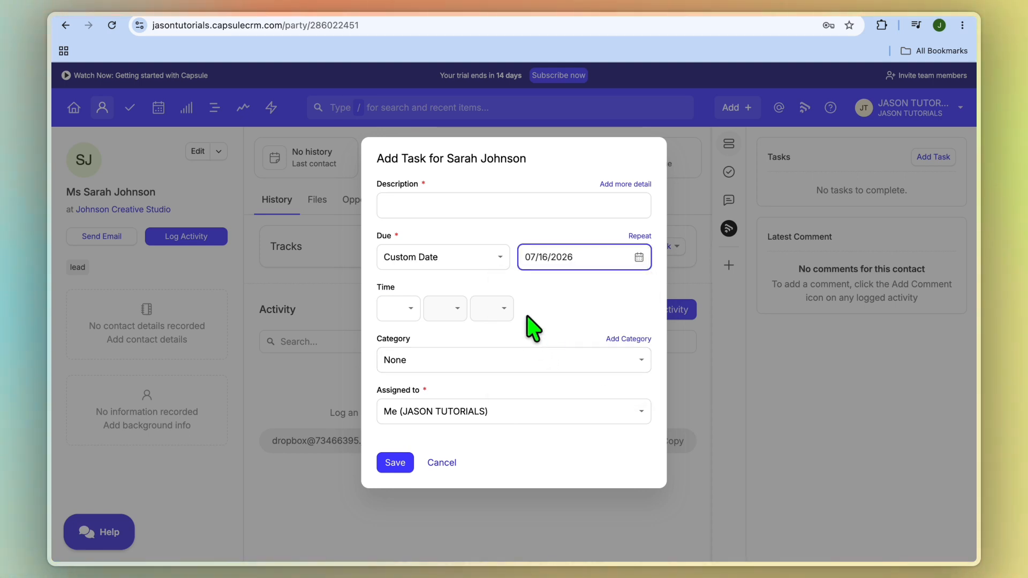
Step: Set the task's category to Follow-up and check the available assignees
{"action": "left_click", "coordinate": [415, 317]}
{"action": "left_click", "coordinate": [576, 310]}
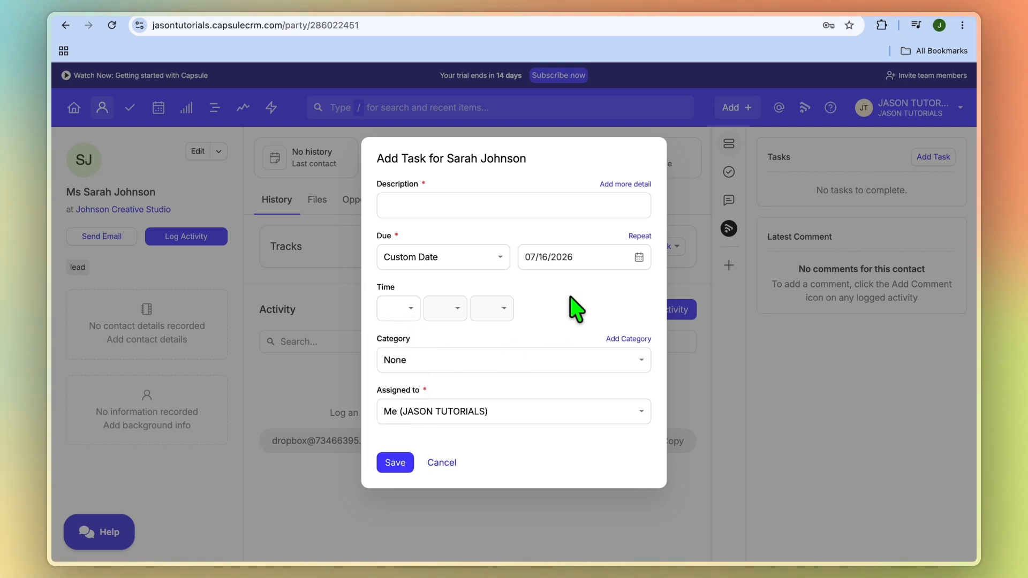
{"action": "left_click", "coordinate": [603, 356]}
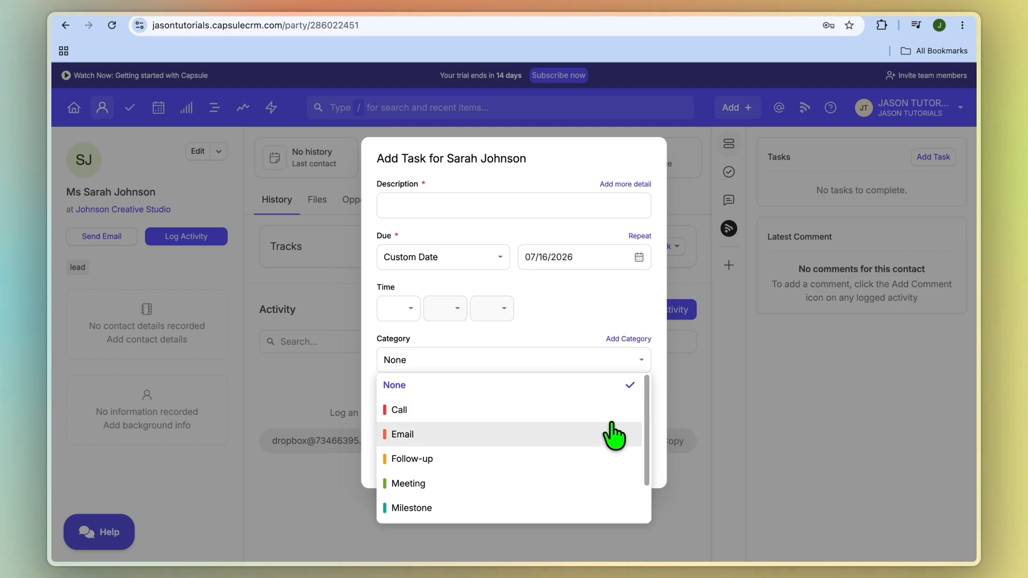
{"action": "left_click", "coordinate": [571, 462]}
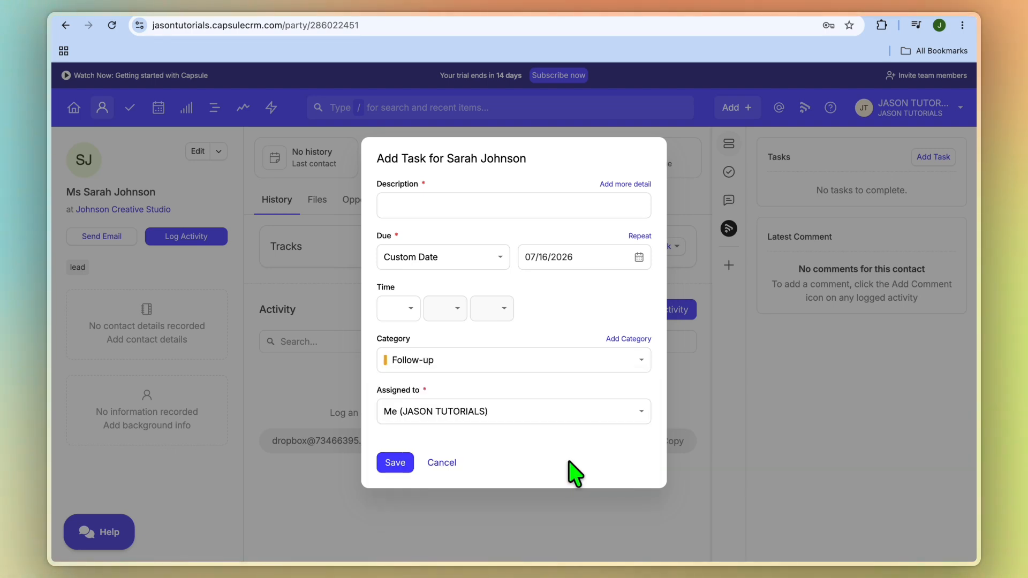
{"action": "left_click", "coordinate": [578, 422]}
{"action": "left_click", "coordinate": [575, 422]}
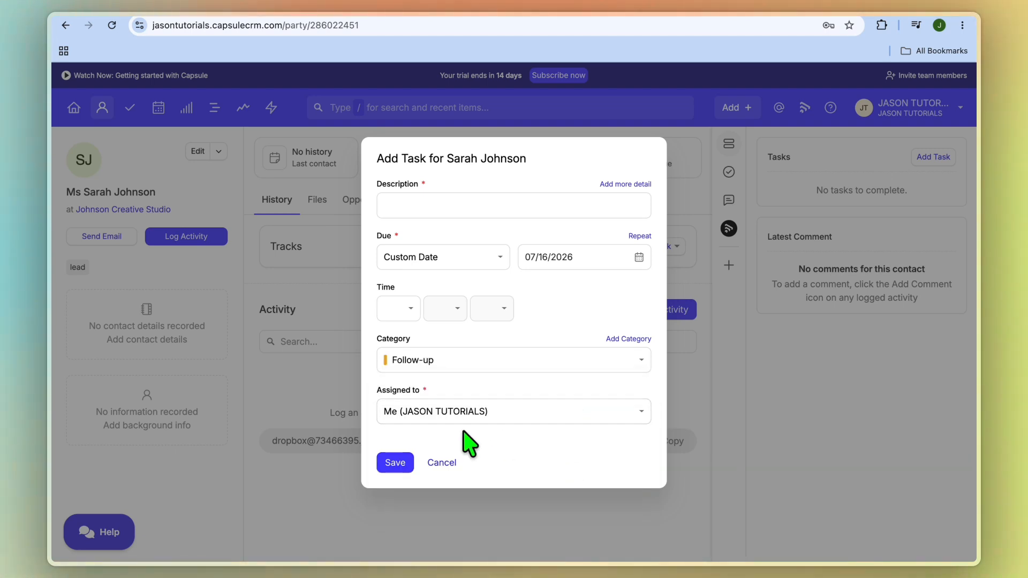
Step: Describe the task as a follow-up with the contact, using their first name, and save the task
{"action": "left_click", "coordinate": [401, 464]}
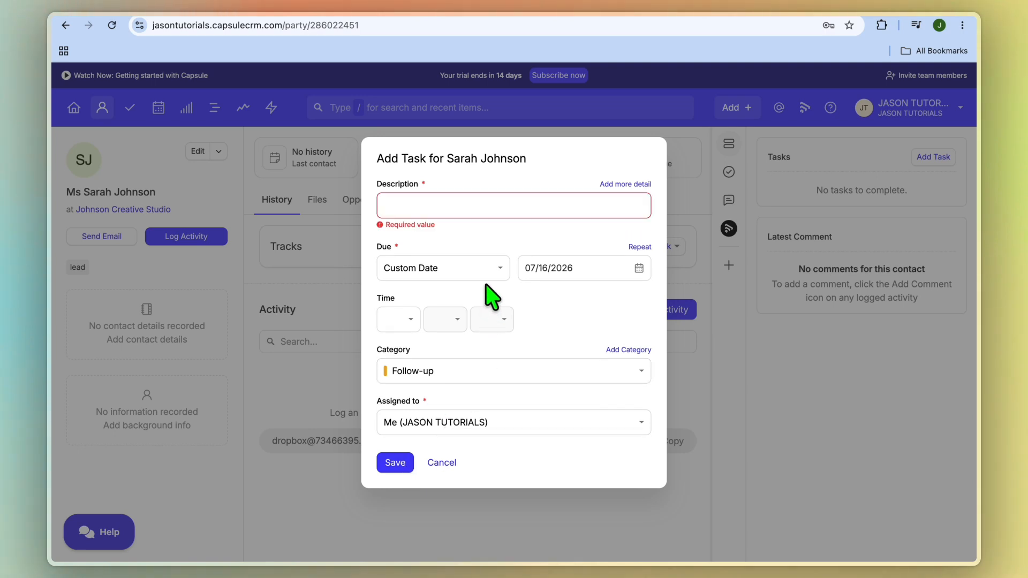
{"action": "left_click", "coordinate": [473, 198]}
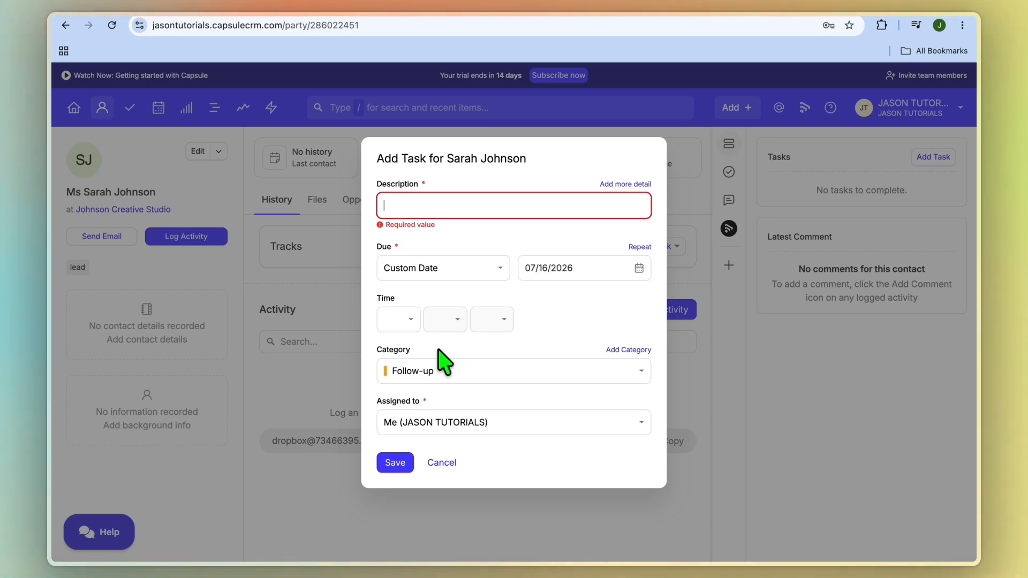
{"action": "type", "text": "Follow up with Sarah"}
{"action": "left_click", "coordinate": [399, 464]}
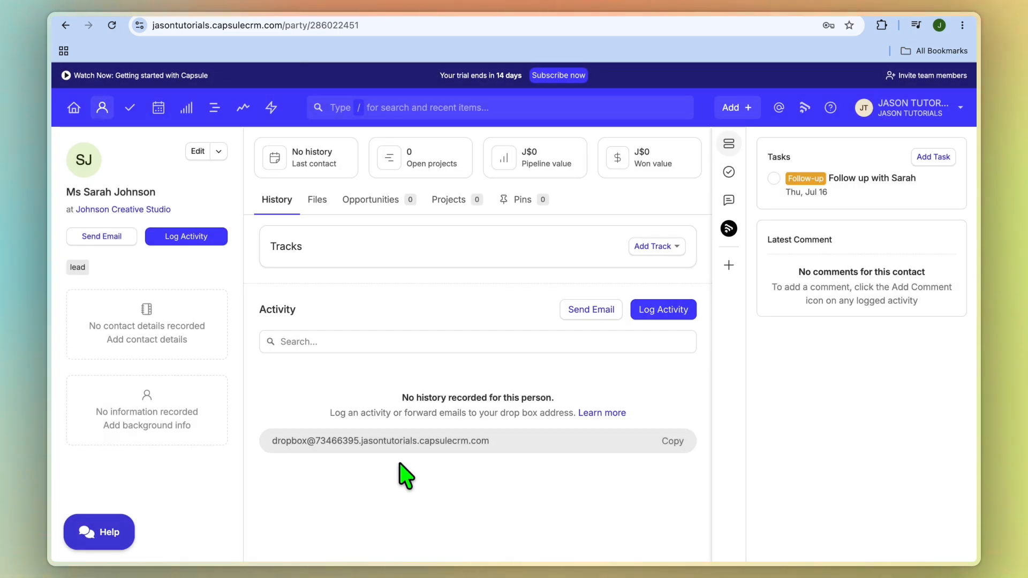
{"action": "mouse_move", "coordinate": [819, 232]}
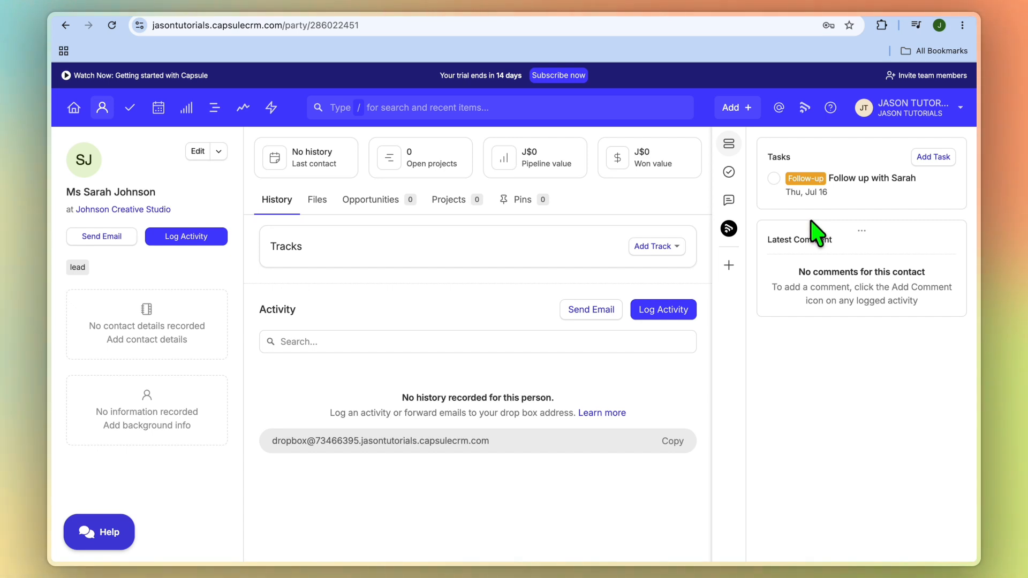
{"action": "mouse_move", "coordinate": [974, 559]}
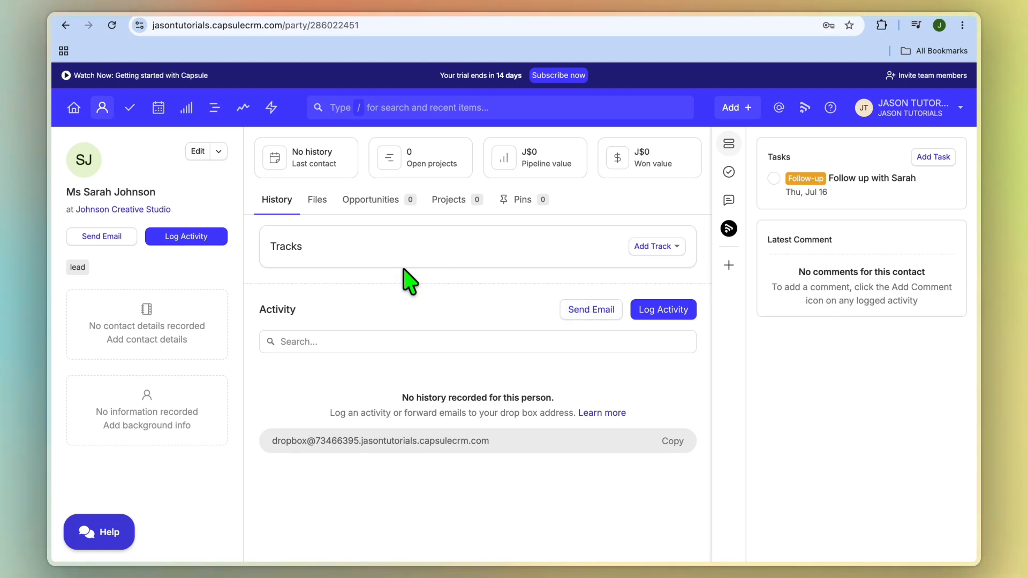
Step: Start a new opportunity from the contact's record, name it "website redesign", and expand its additional contacts
{"action": "left_click", "coordinate": [381, 201]}
{"action": "left_click", "coordinate": [653, 241]}
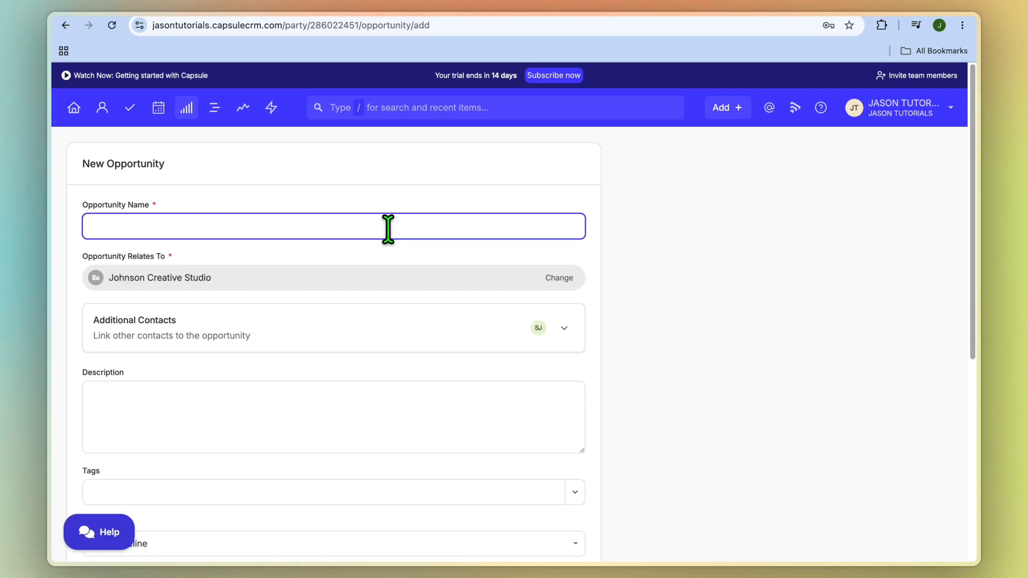
{"action": "type", "text": "website redesign"}
{"action": "left_click", "coordinate": [231, 335]}
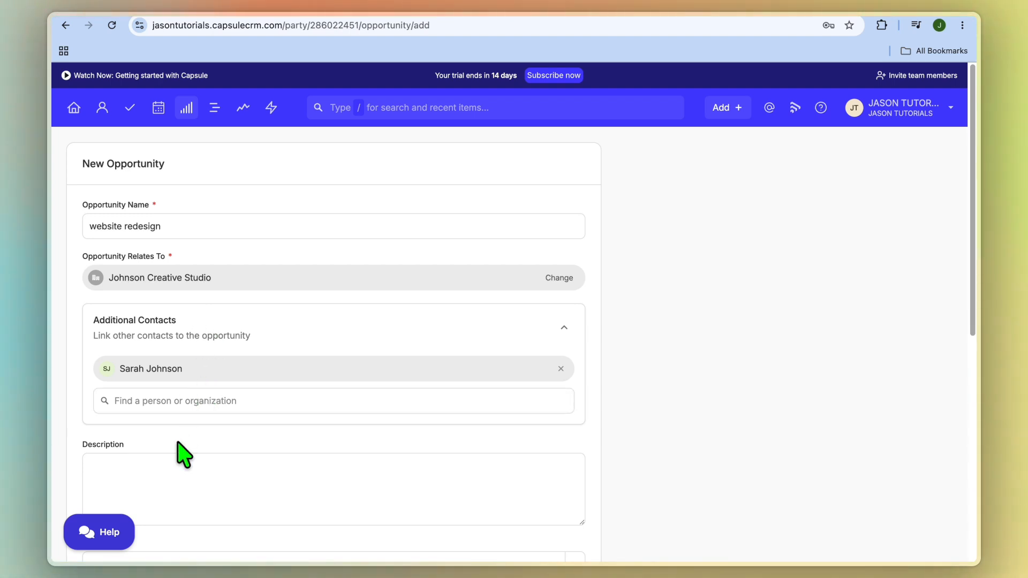
{"action": "scroll", "coordinate": [177, 452], "scroll_direction": "down", "scroll_amount": 1}
{"action": "left_click", "coordinate": [160, 445]}
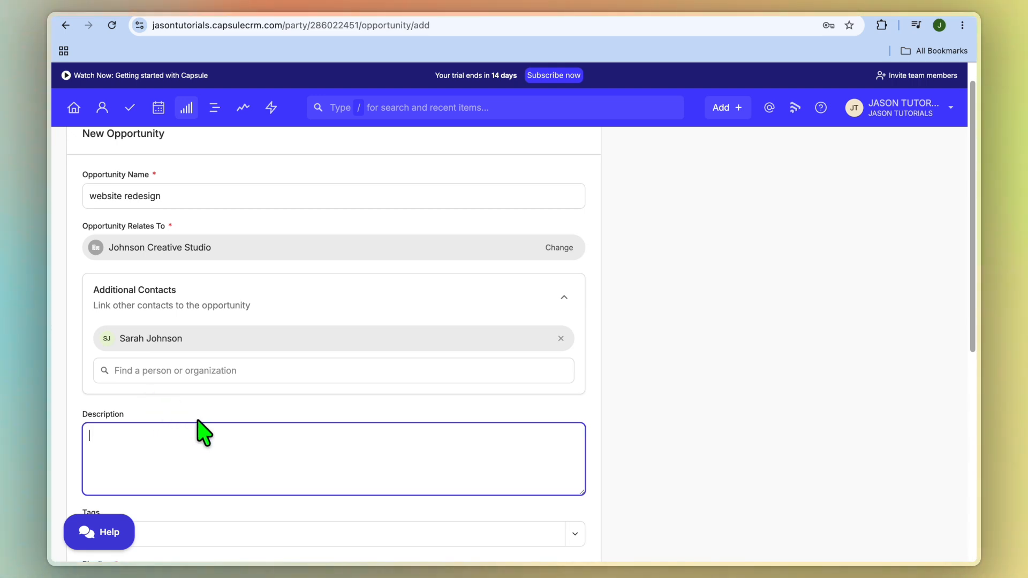
Step: Check the opportunity's milestone options, keeping New, and set the expected value to 3000
{"action": "scroll", "coordinate": [198, 421], "scroll_direction": "down", "scroll_amount": 1}
{"action": "scroll", "coordinate": [202, 431], "scroll_direction": "down", "scroll_amount": 3}
{"action": "scroll", "coordinate": [207, 421], "scroll_direction": "down", "scroll_amount": 1}
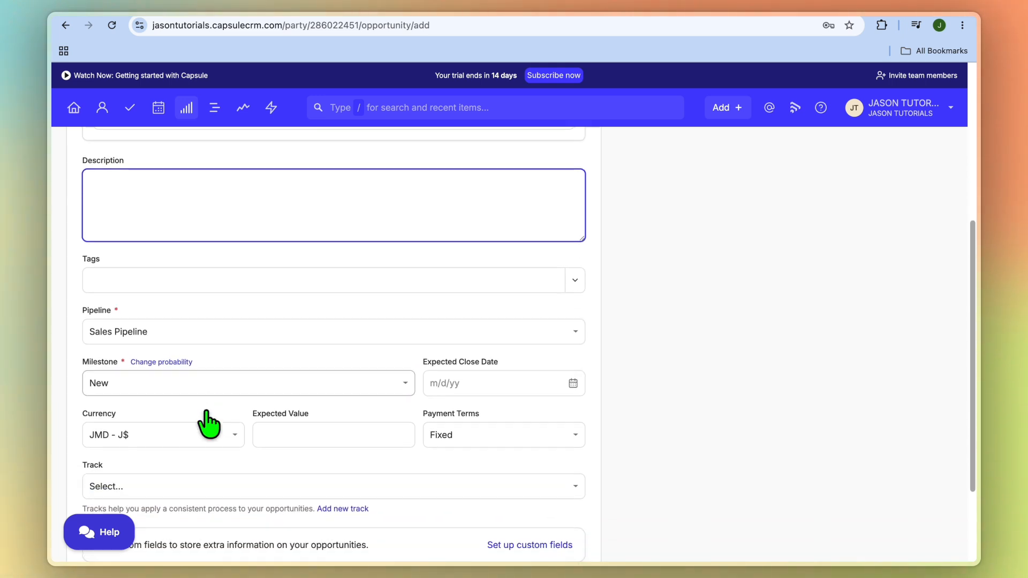
{"action": "scroll", "coordinate": [210, 412], "scroll_direction": "down", "scroll_amount": 1}
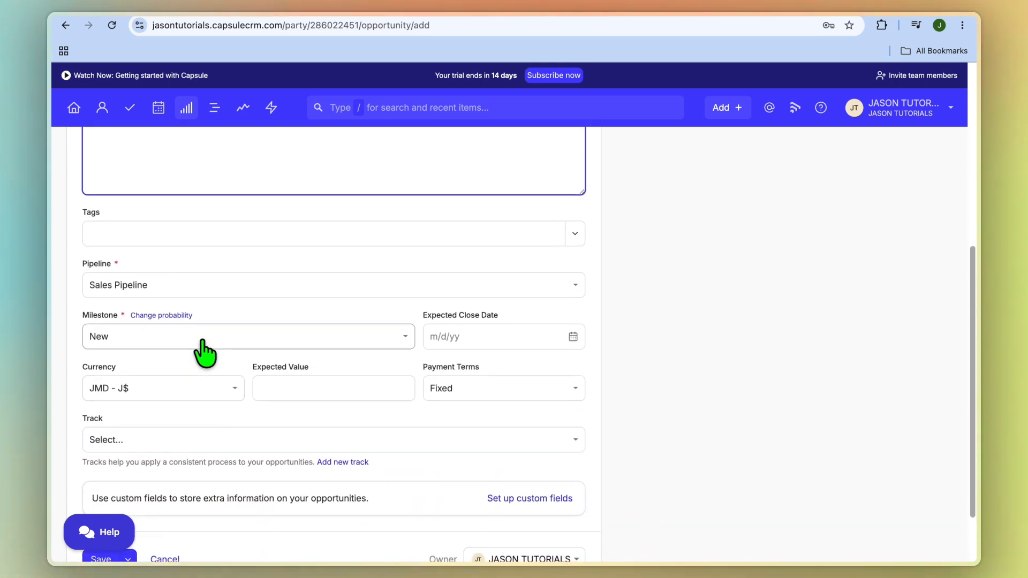
{"action": "left_click", "coordinate": [202, 341]}
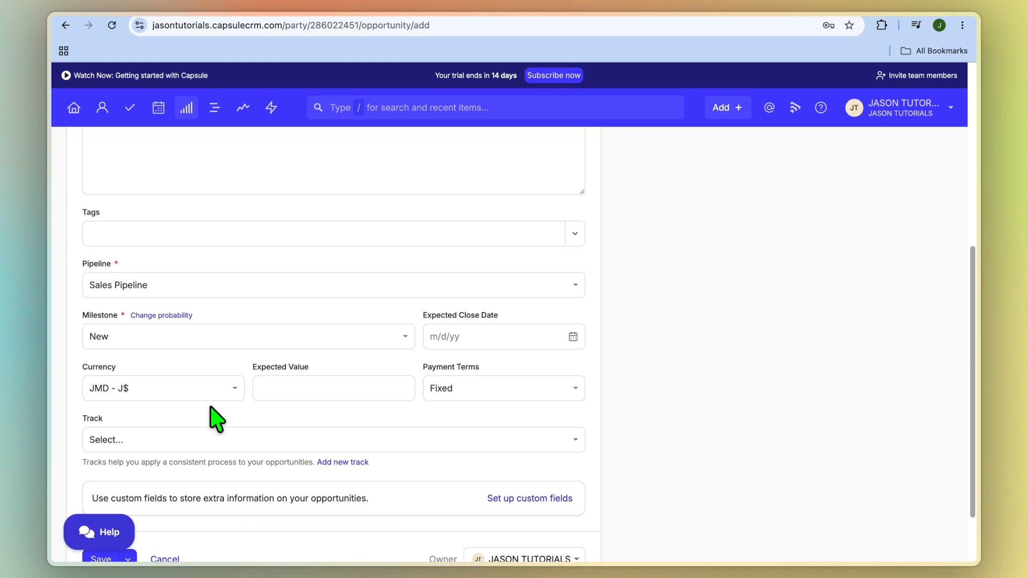
{"action": "left_click", "coordinate": [310, 391]}
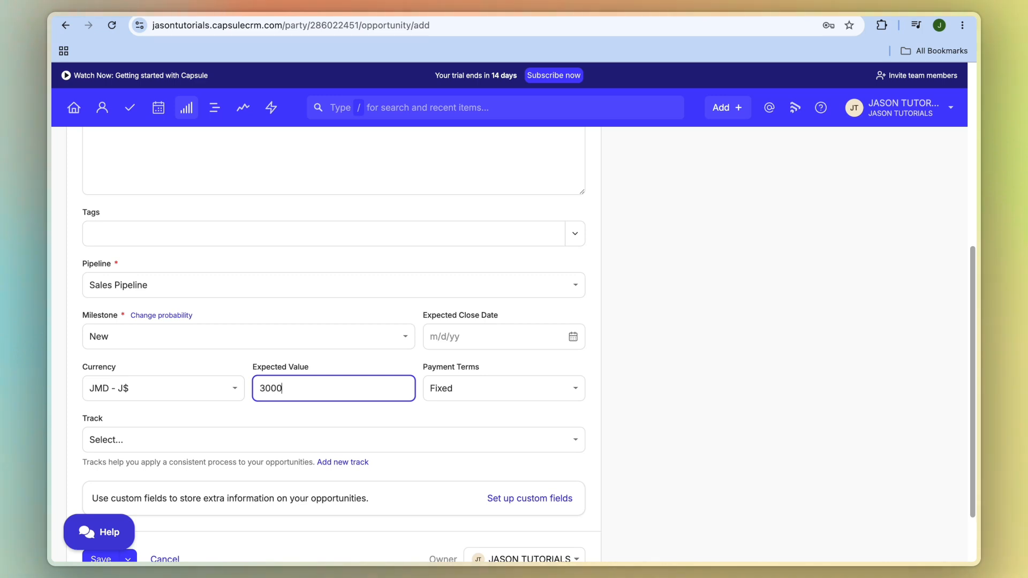
Step: Set the opportunity's currency to USD - $ and save the opportunity
{"action": "left_click", "coordinate": [239, 390]}
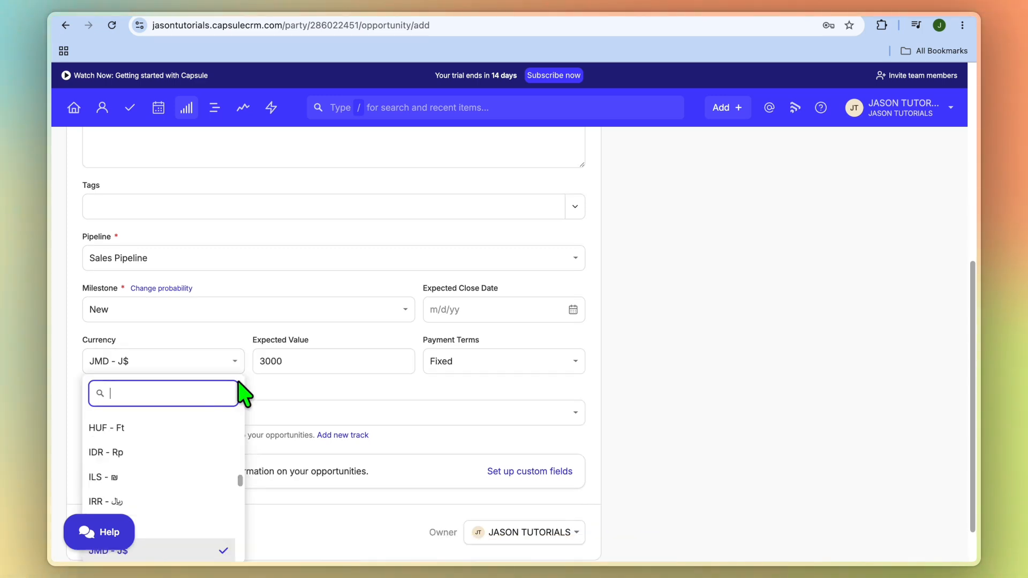
{"action": "type", "text": "u"}
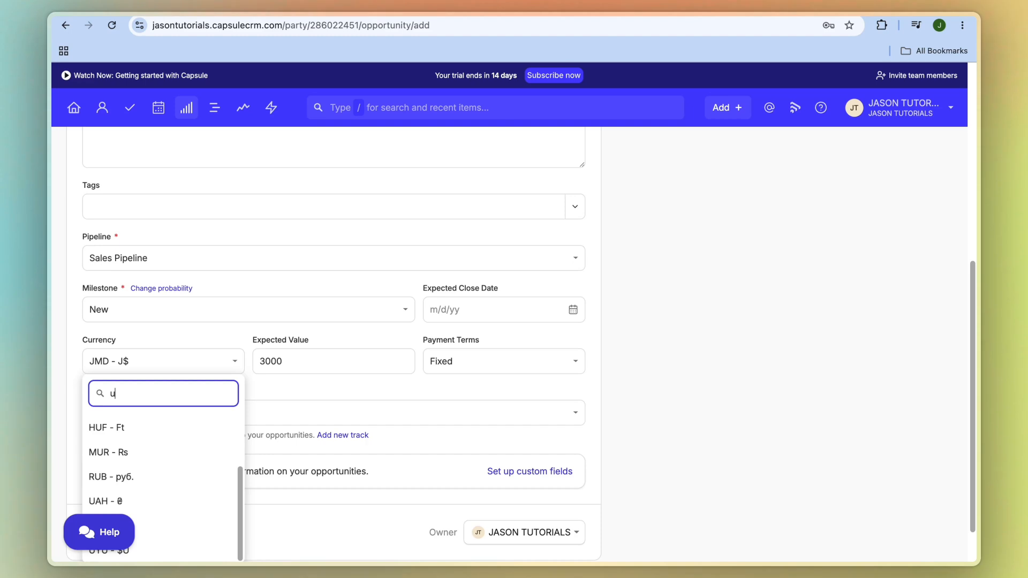
{"action": "type", "text": "sd"}
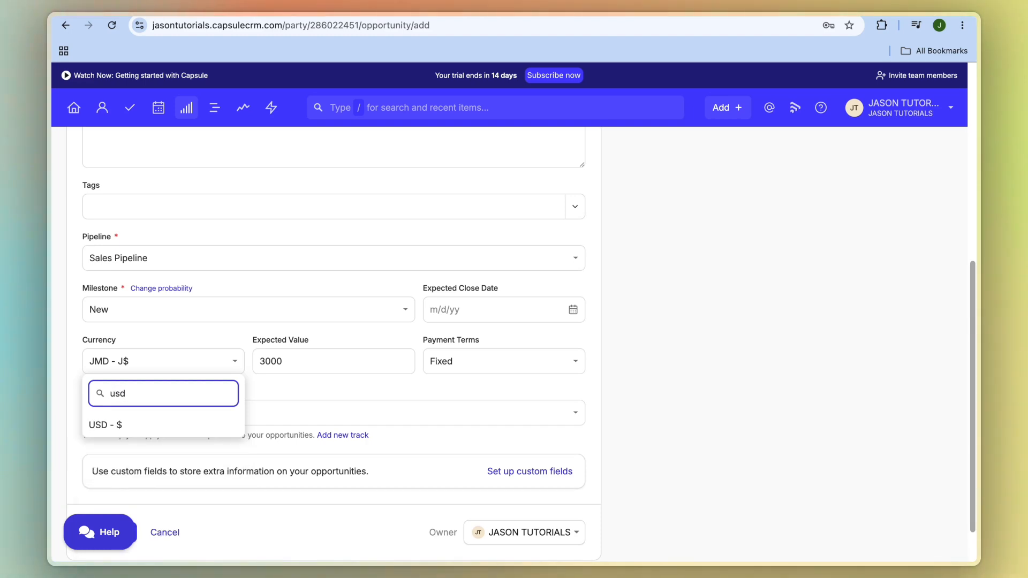
{"action": "left_click", "coordinate": [224, 425]}
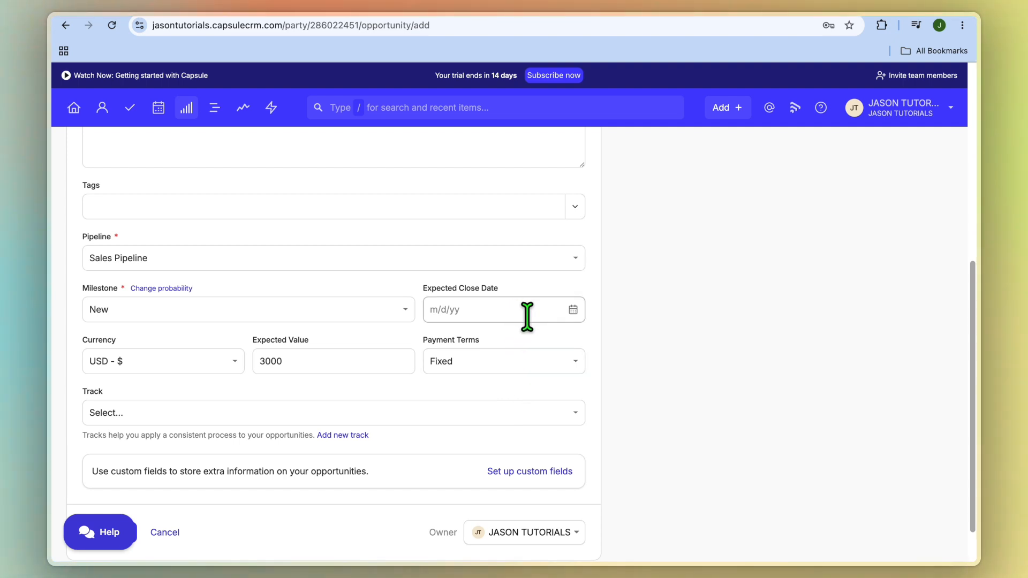
{"action": "scroll", "coordinate": [441, 415], "scroll_direction": "down", "scroll_amount": 1}
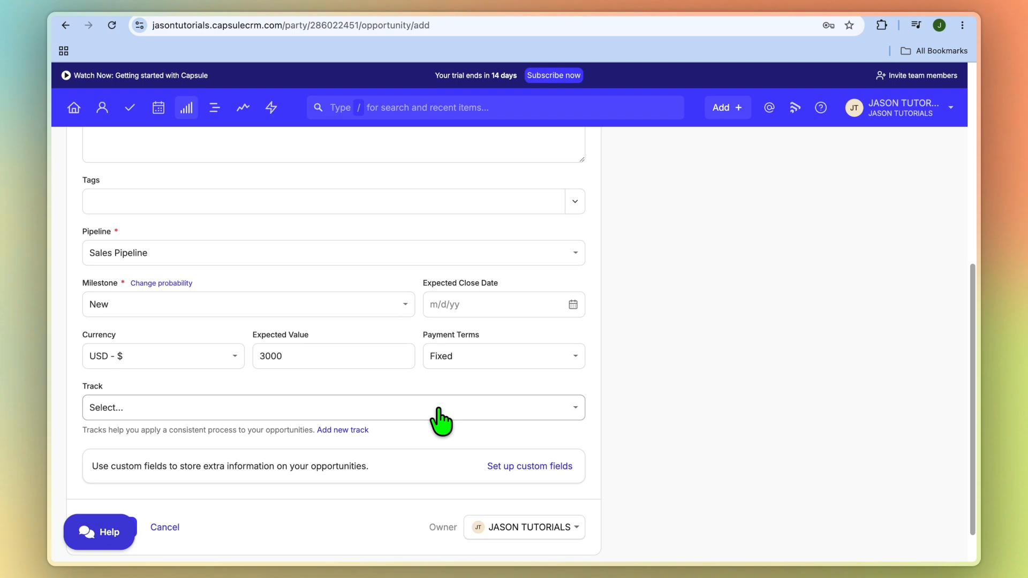
{"action": "scroll", "coordinate": [444, 423], "scroll_direction": "down", "scroll_amount": 2}
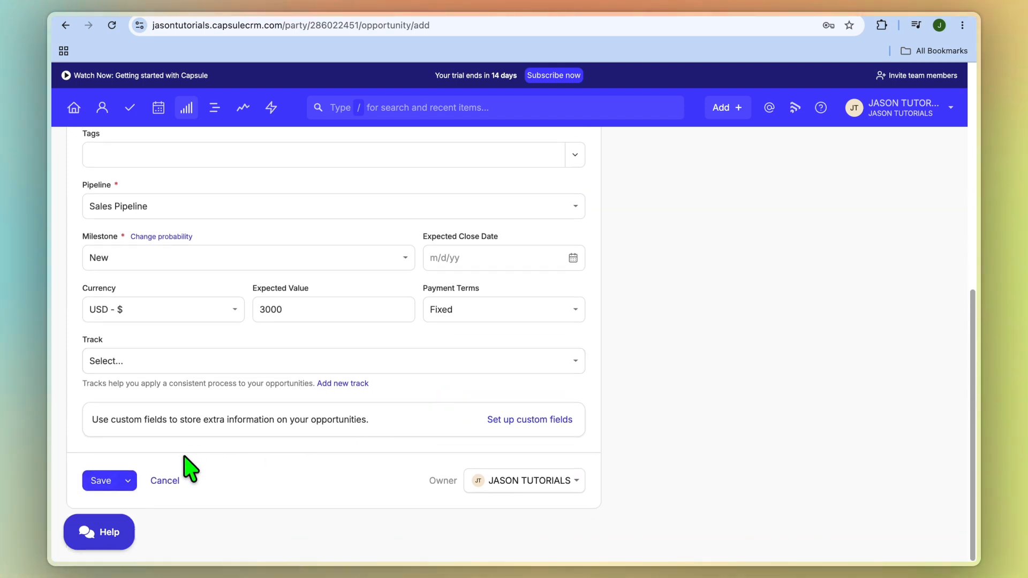
{"action": "left_click", "coordinate": [100, 481]}
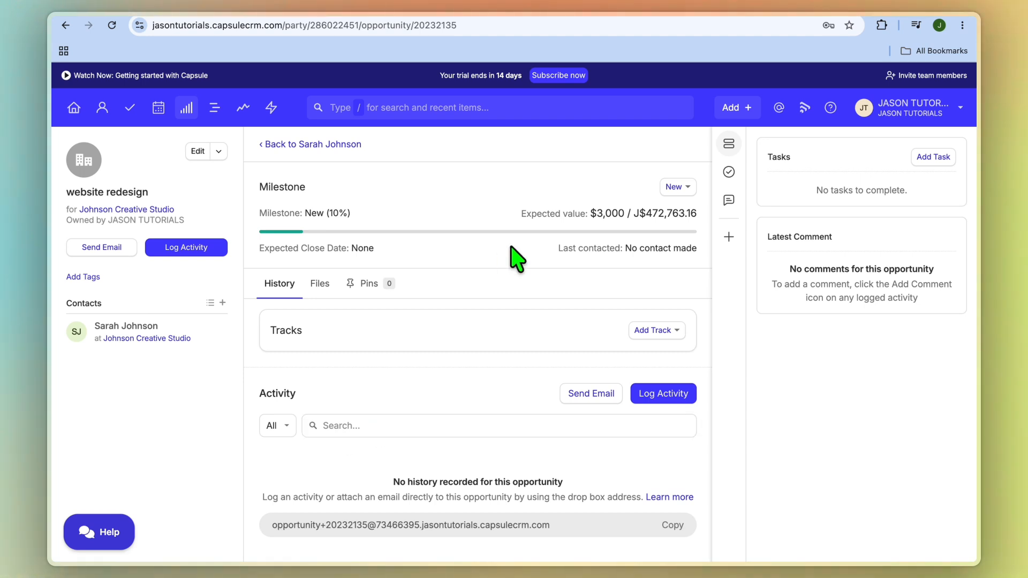
Step: Open the sales pipeline and move the website redesign opportunity from New to the Meeting stage
{"action": "left_click", "coordinate": [185, 108]}
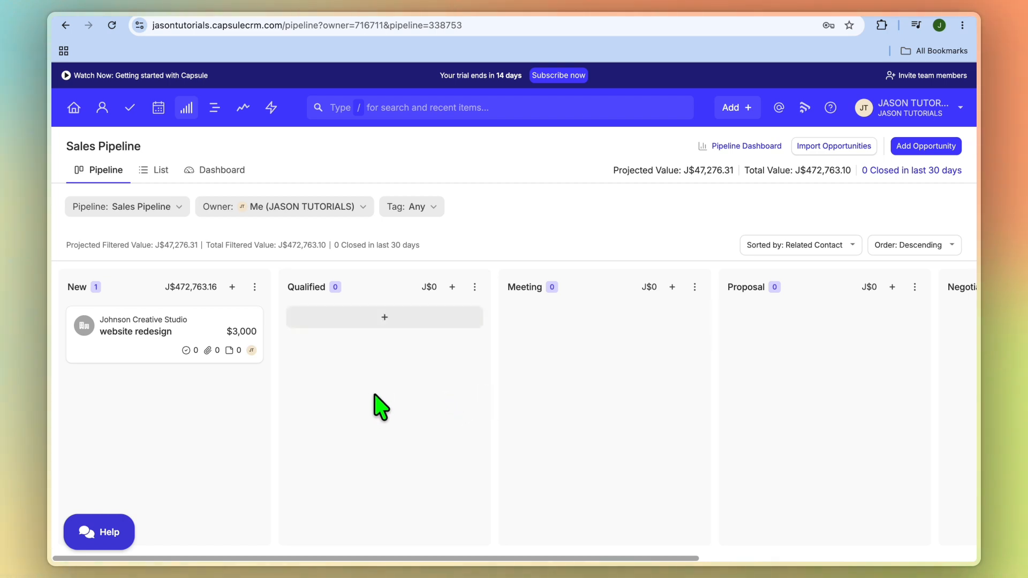
{"action": "left_click_drag", "start_coordinate": [152, 358], "coordinate": [557, 355]}
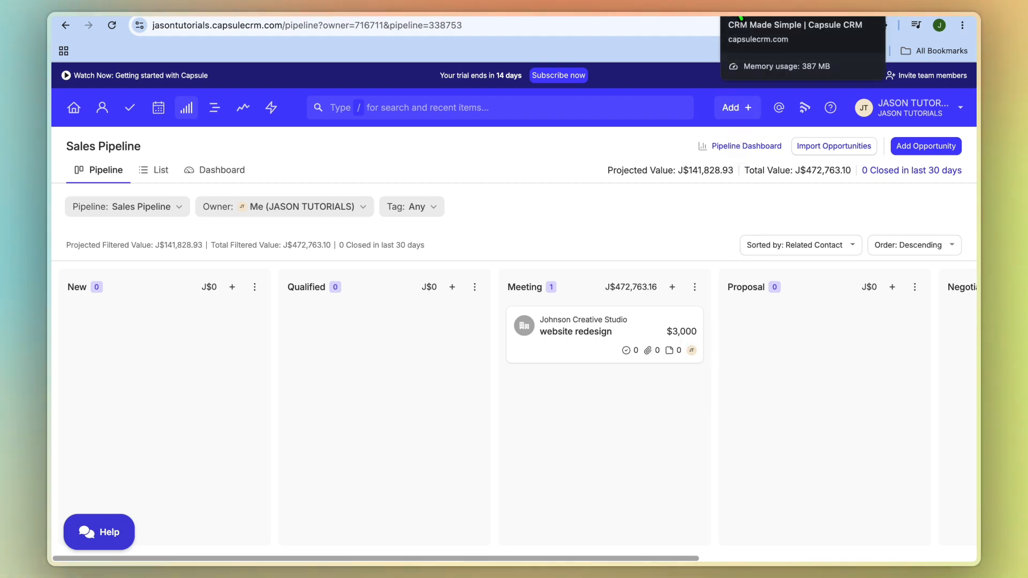
Step: Switch to the Capsule website's pricing page and compare the prices and features of the Starter, Growth and Advanced plans
{"action": "left_click", "coordinate": [736, 21]}
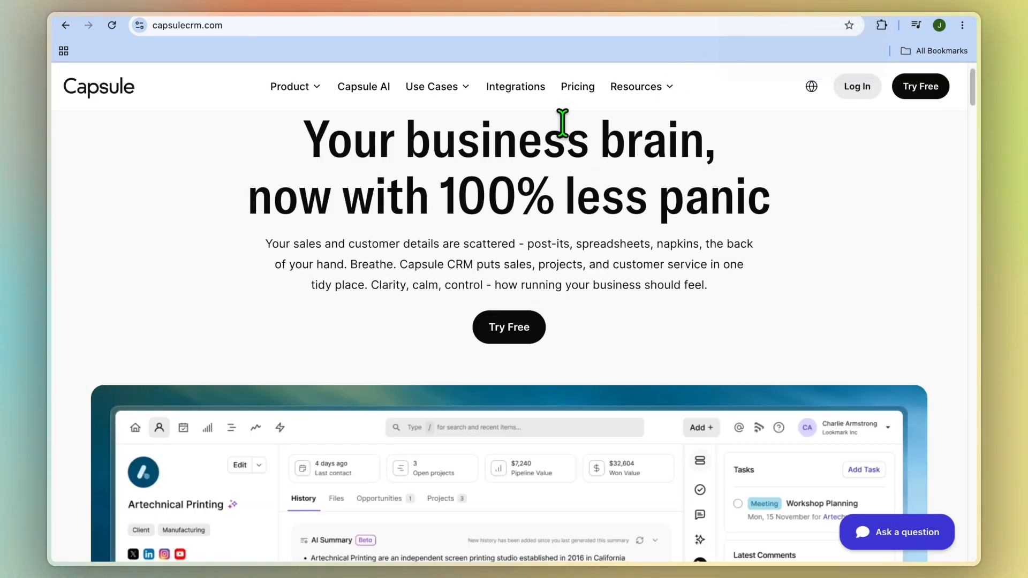
{"action": "left_click", "coordinate": [582, 90]}
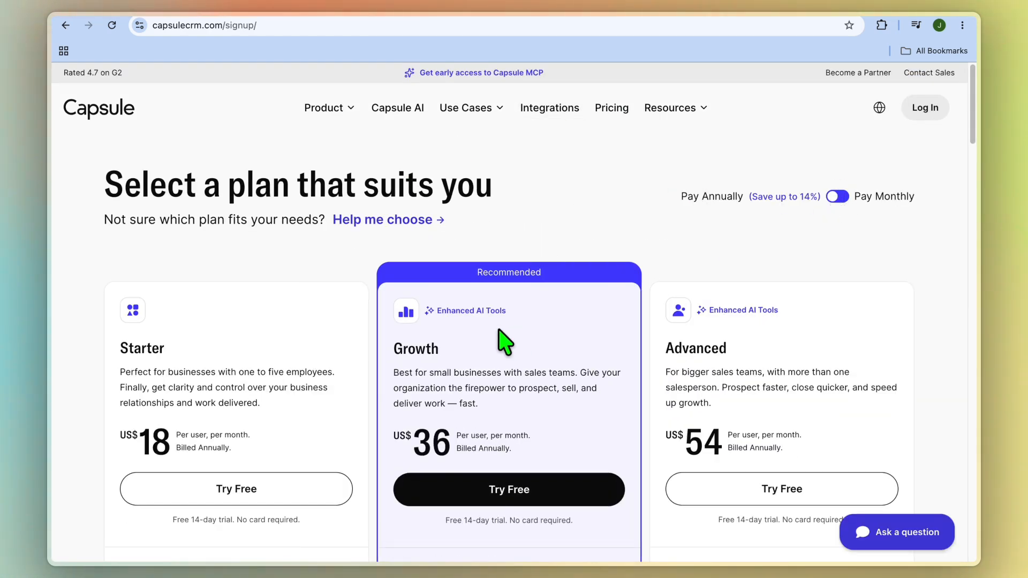
{"action": "scroll", "coordinate": [503, 340], "scroll_direction": "down", "scroll_amount": 2}
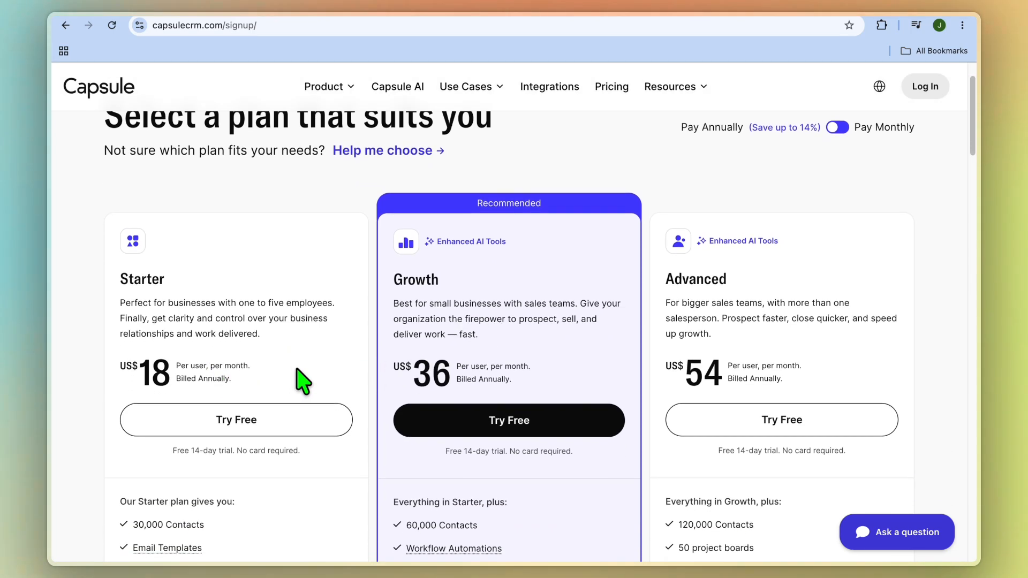
{"action": "scroll", "coordinate": [444, 343], "scroll_direction": "down", "scroll_amount": 1}
{"action": "scroll", "coordinate": [792, 385], "scroll_direction": "down", "scroll_amount": 1}
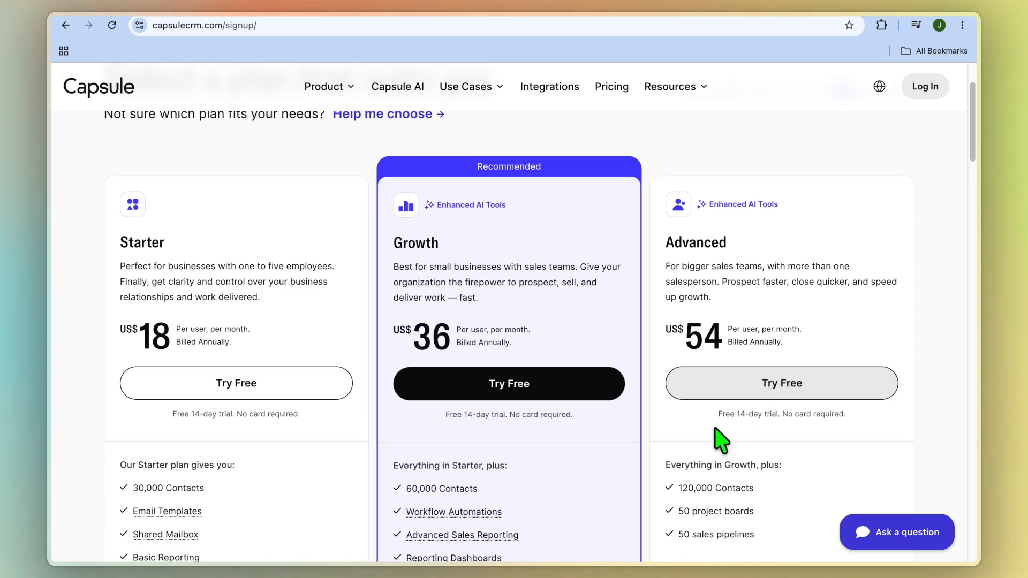
{"action": "scroll", "coordinate": [551, 461], "scroll_direction": "down", "scroll_amount": 1}
{"action": "scroll", "coordinate": [551, 462], "scroll_direction": "down", "scroll_amount": 3}
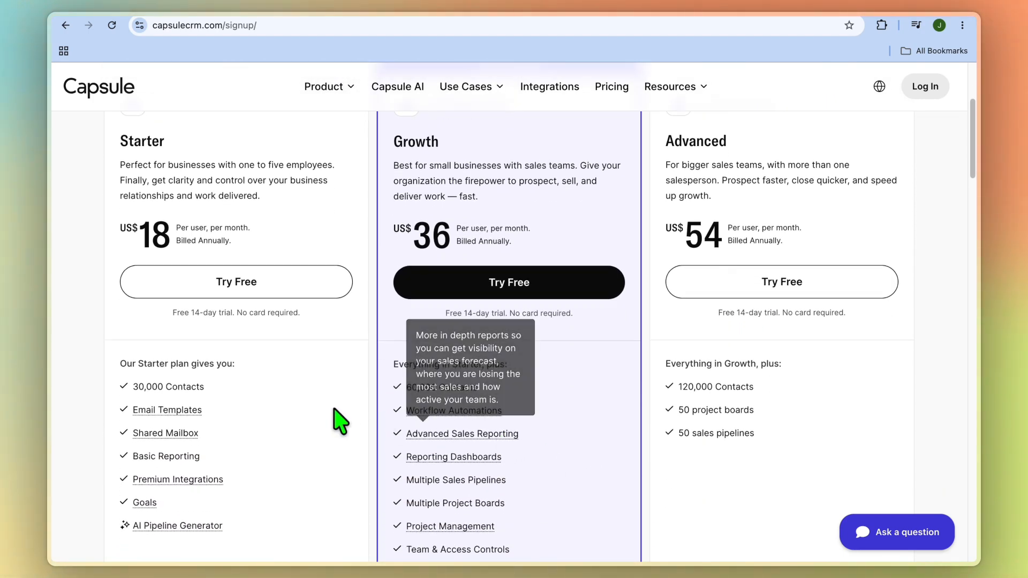
{"action": "scroll", "coordinate": [354, 393], "scroll_direction": "down", "scroll_amount": 3}
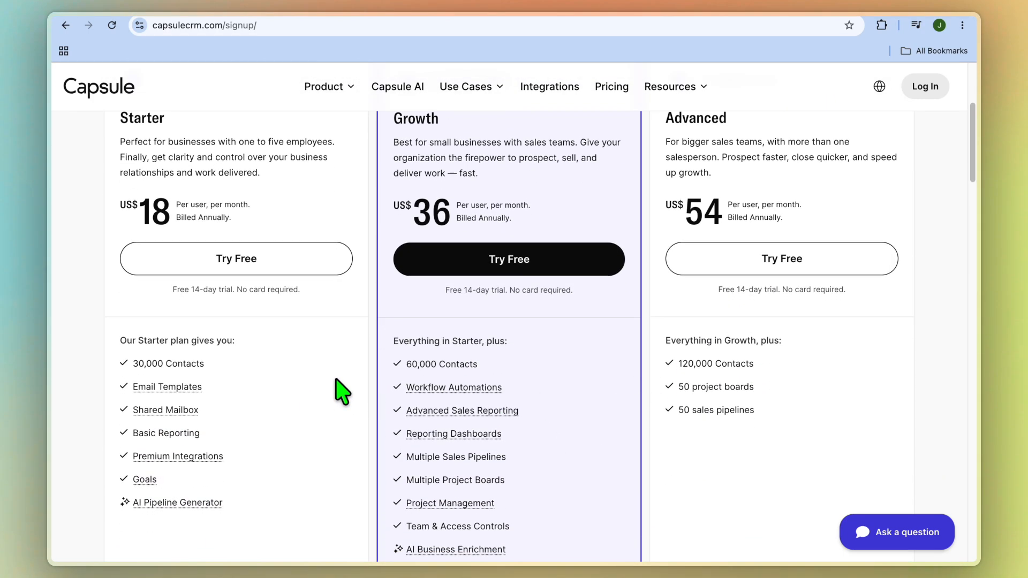
{"action": "scroll", "coordinate": [300, 445], "scroll_direction": "down", "scroll_amount": 1}
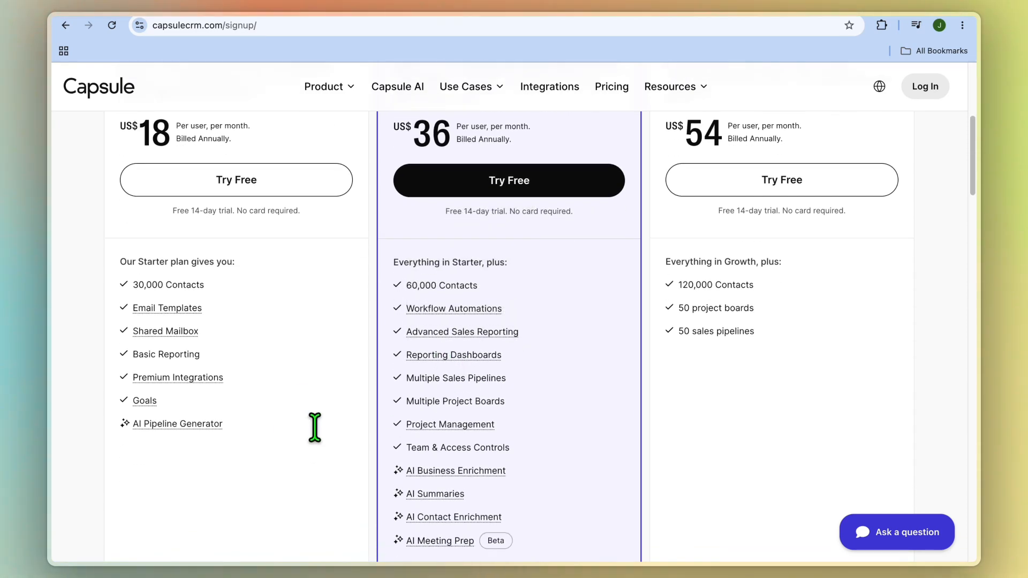
{"action": "scroll", "coordinate": [360, 427], "scroll_direction": "down", "scroll_amount": 1}
{"action": "scroll", "coordinate": [360, 426], "scroll_direction": "up", "scroll_amount": 6}
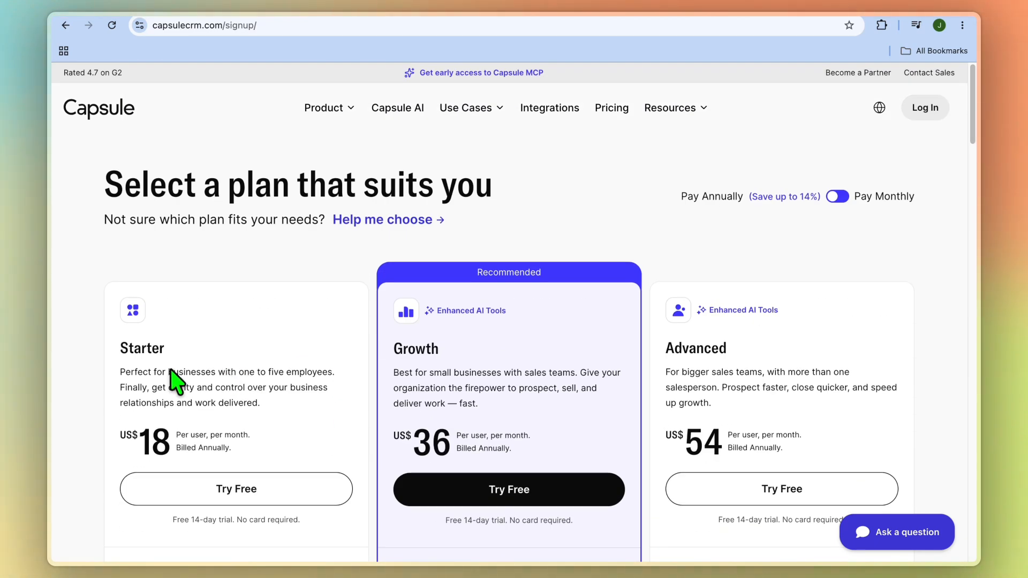
{"action": "left_click_drag", "start_coordinate": [165, 347], "coordinate": [114, 347]}
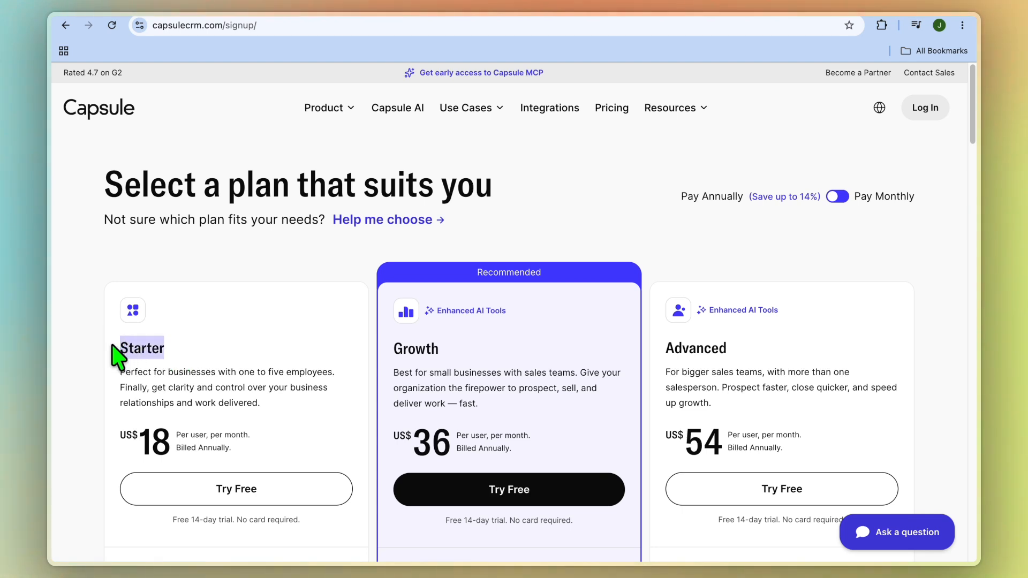